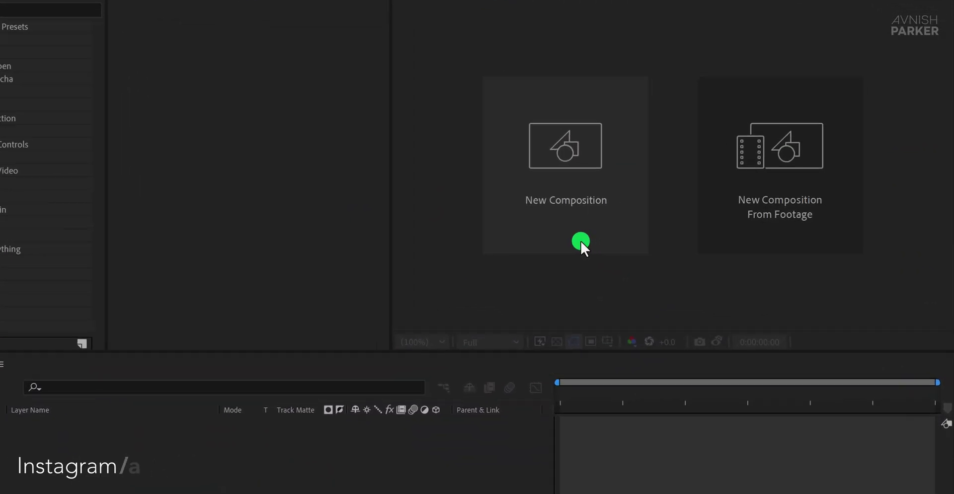
# Step: Make a new 1920×1080, 60 fps composition titled 'Liquid Bouncing Text Animation'
pyautogui.click(651, 243)
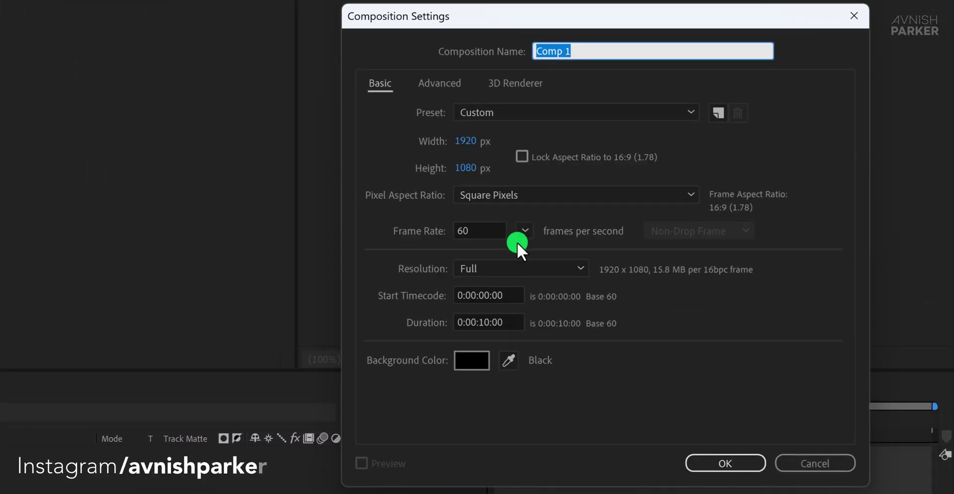
pyautogui.write('Liquid Bouncing Te')
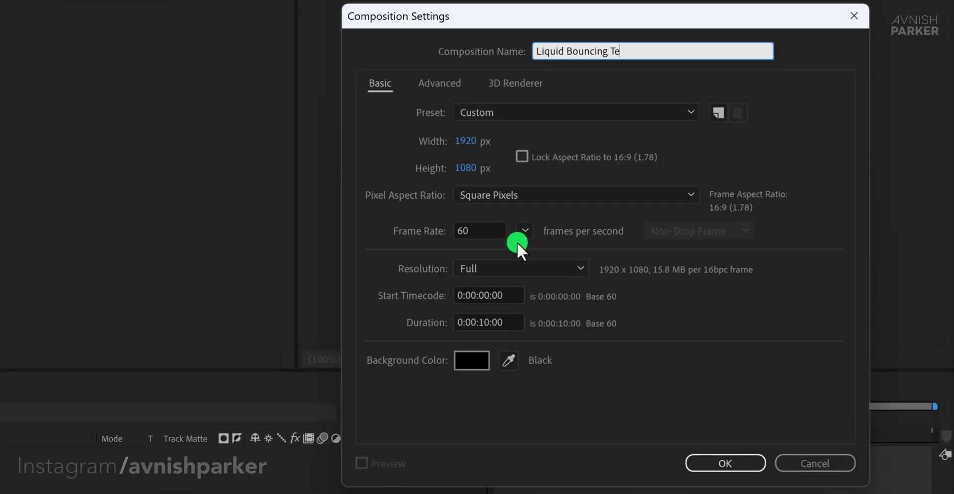
pyautogui.write('xt Animation')
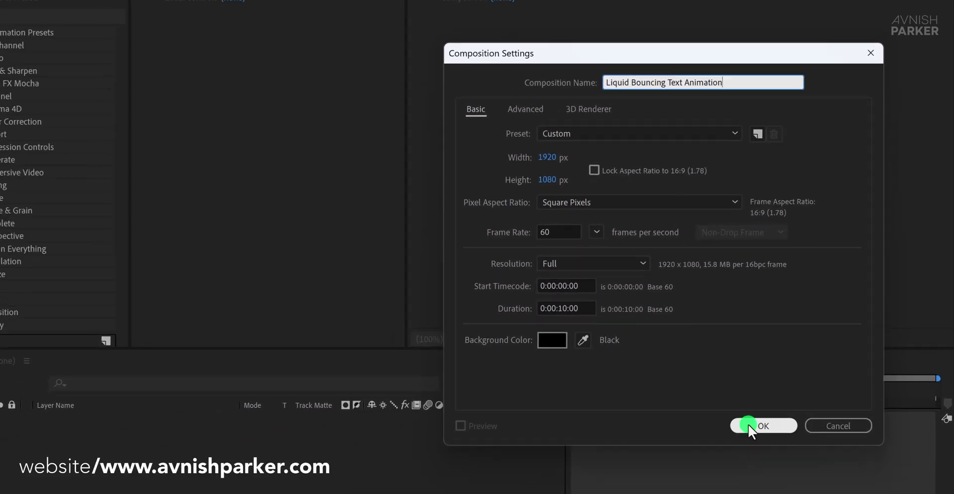
pyautogui.click(750, 426)
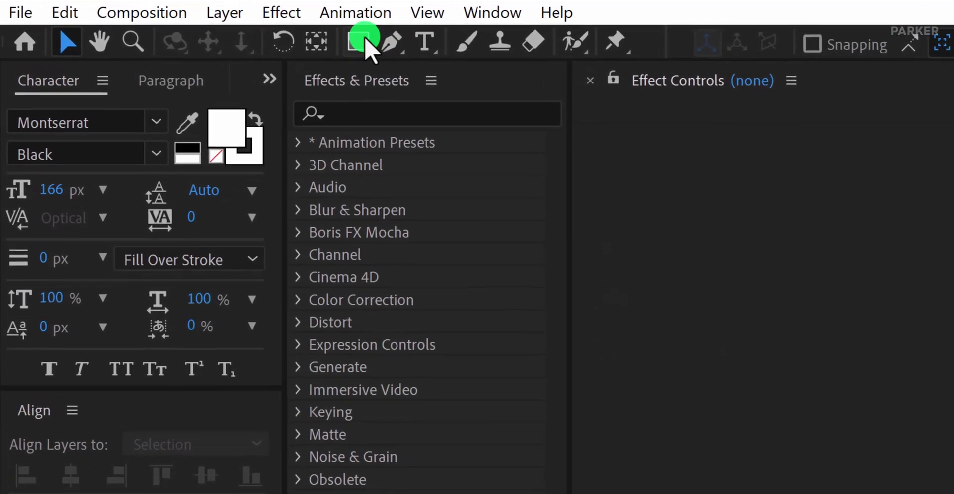
# Step: Set up the Ellipse Tool with a solid white fill and no stroke
pyautogui.click(274, 33)
pyautogui.click(593, 113)
pyautogui.click(912, 48)
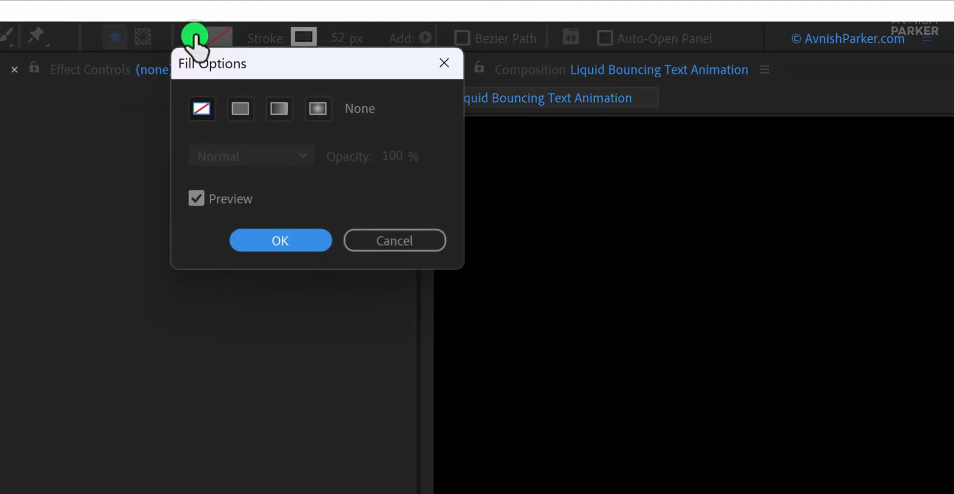
pyautogui.click(240, 110)
pyautogui.click(274, 240)
pyautogui.click(275, 45)
pyautogui.click(202, 111)
pyautogui.click(274, 239)
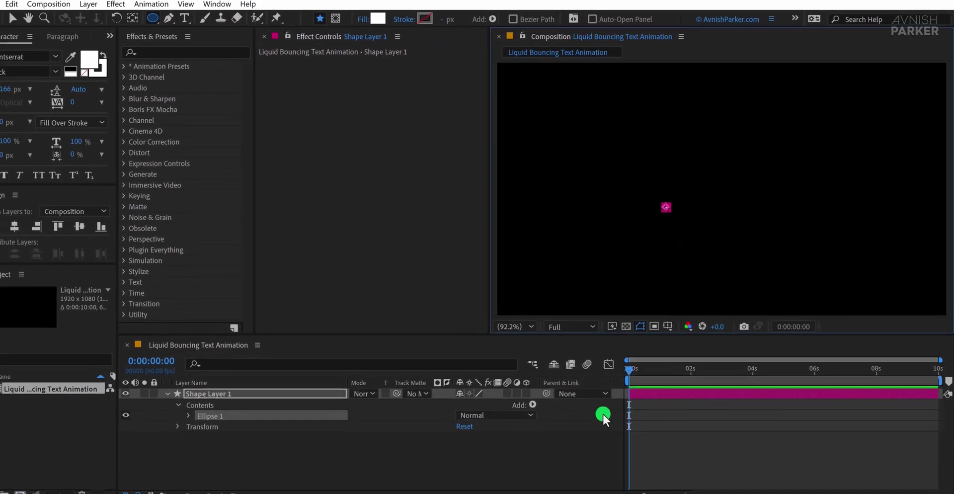
# Step: Rename the circle's layer 'Round Shape' and bring the circle toward the view centre
pyautogui.click(603, 412)
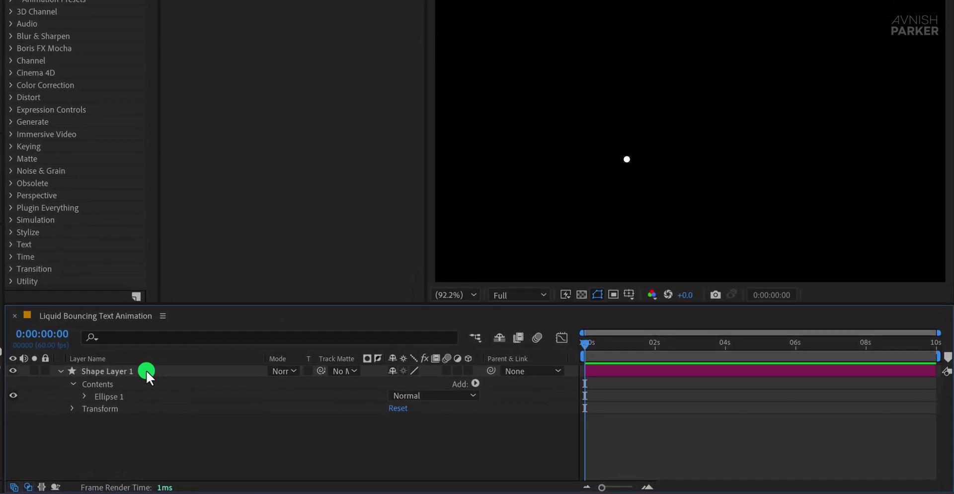
pyautogui.click(138, 371)
pyautogui.press('Return')
pyautogui.write('Round Shape')
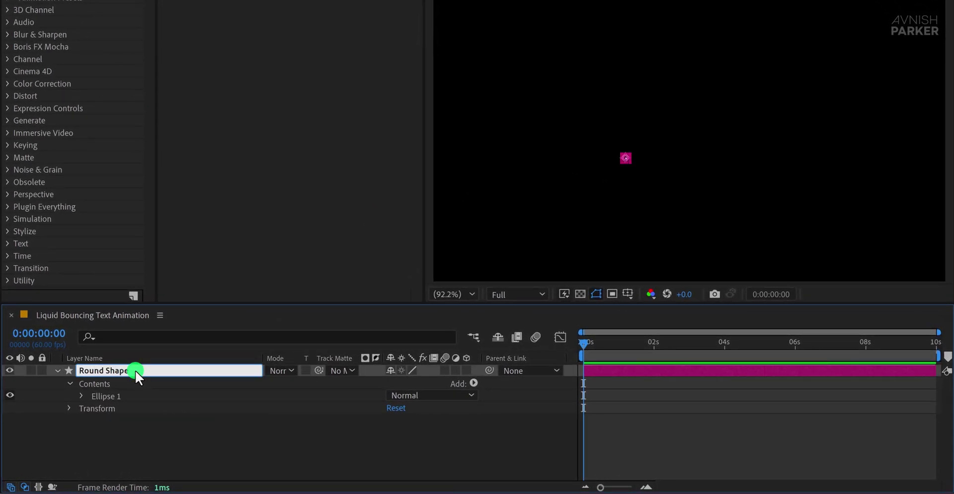
pyautogui.press('Return')
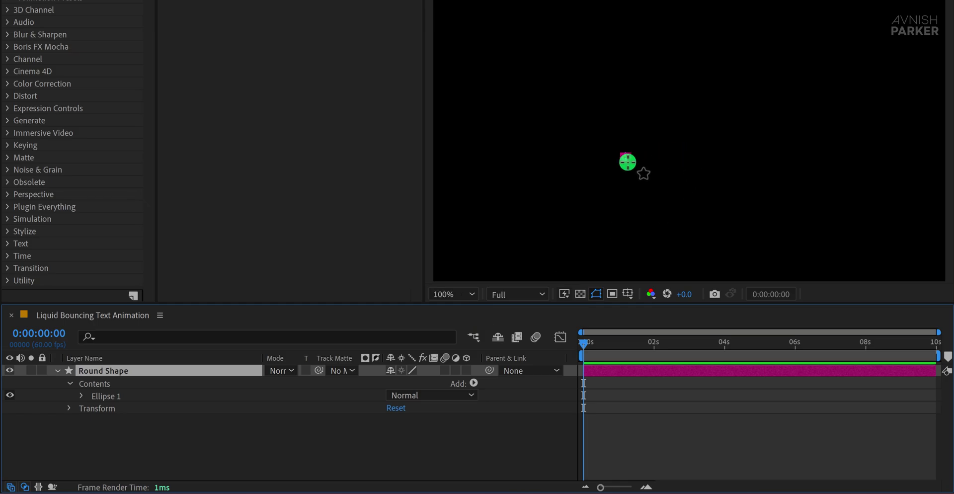
pyautogui.press('.')
pyautogui.press('.')
pyautogui.press('.')
pyautogui.moveTo(514, 219); pyautogui.dragTo(759, 128)
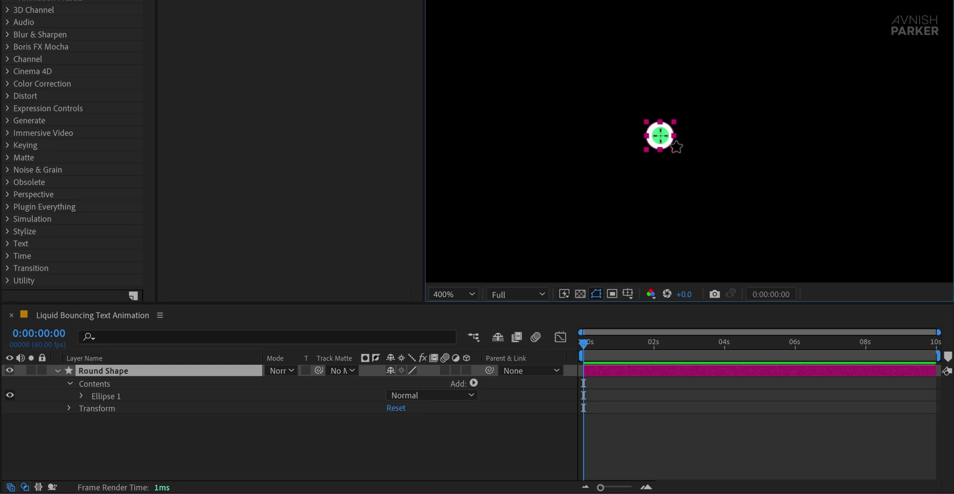
# Step: Apply Transform > Center Anchor Point in Layer Content to the Round Shape circle
pyautogui.press('v')
pyautogui.rightClick(661, 140)
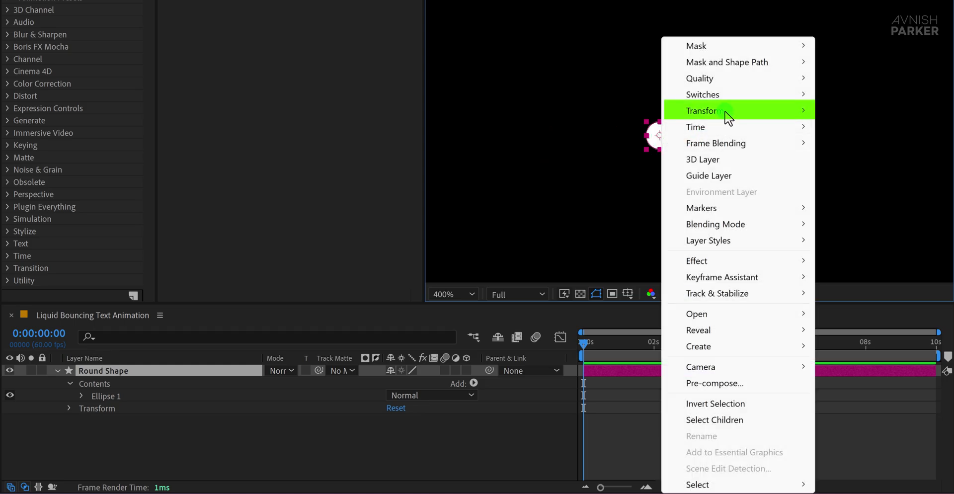
pyautogui.moveTo(728, 118)
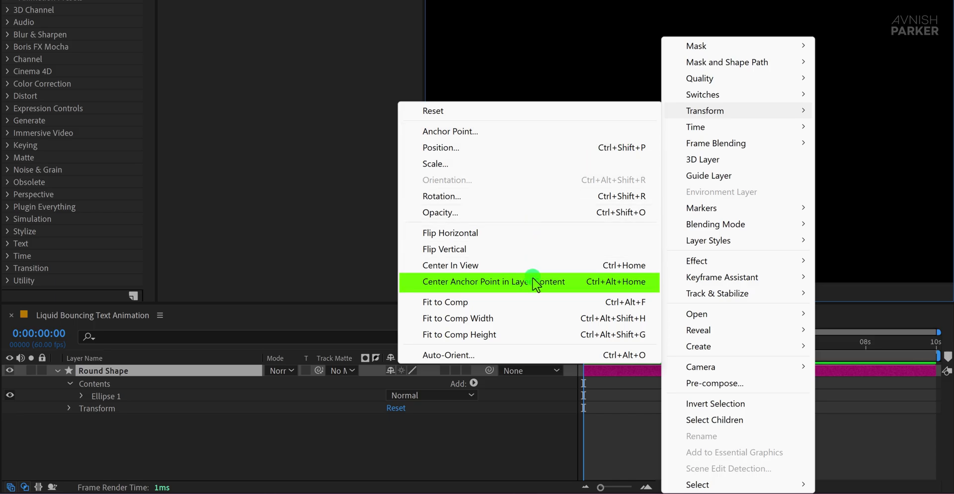
pyautogui.click(571, 284)
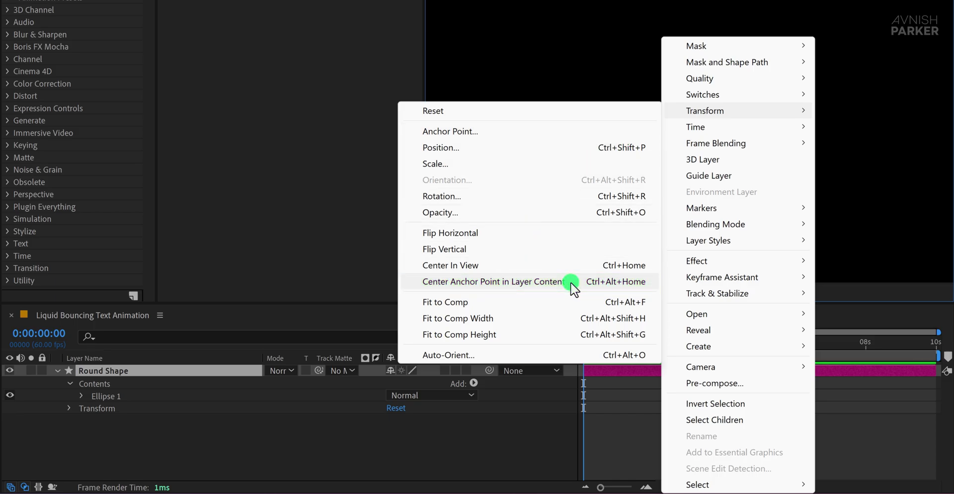
pyautogui.click(140, 372)
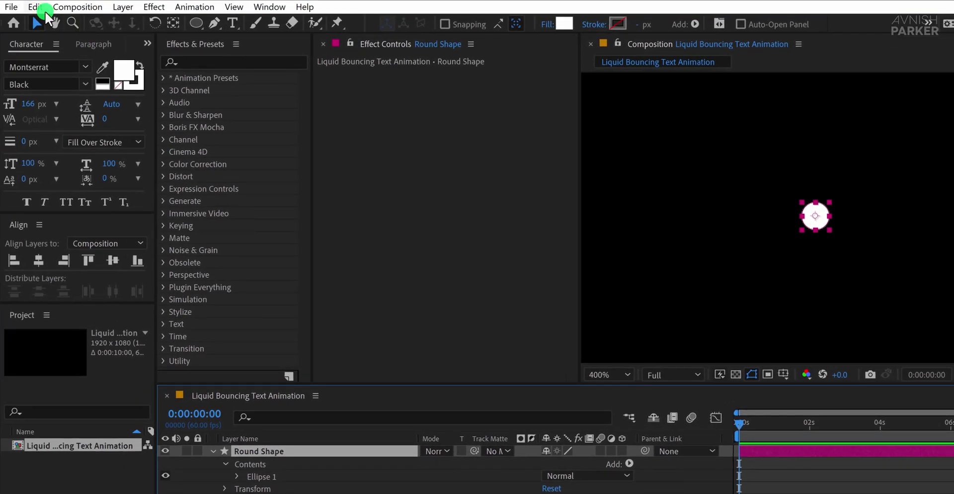
pyautogui.click(44, 9)
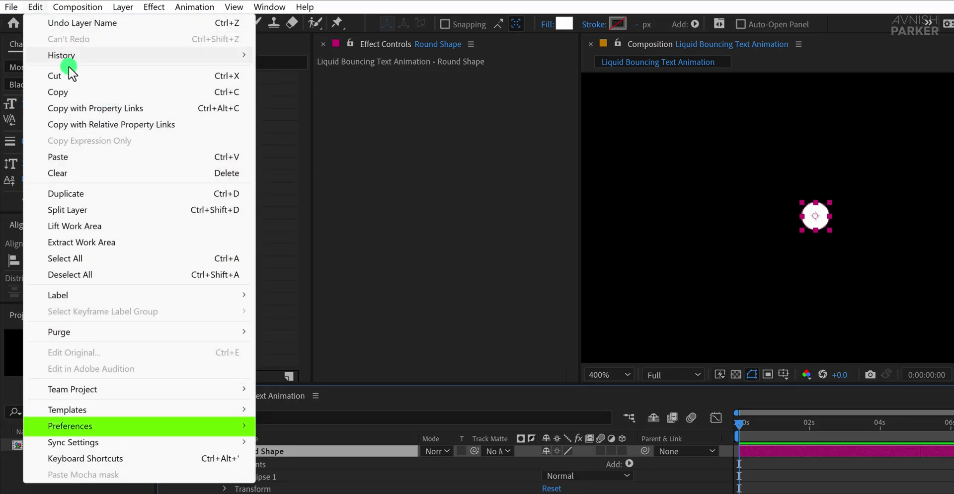
pyautogui.moveTo(180, 427)
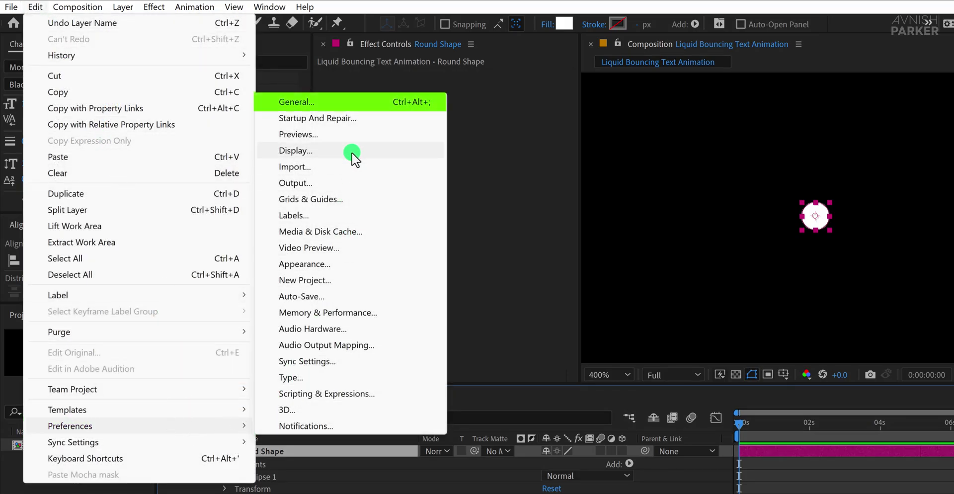
pyautogui.click(346, 101)
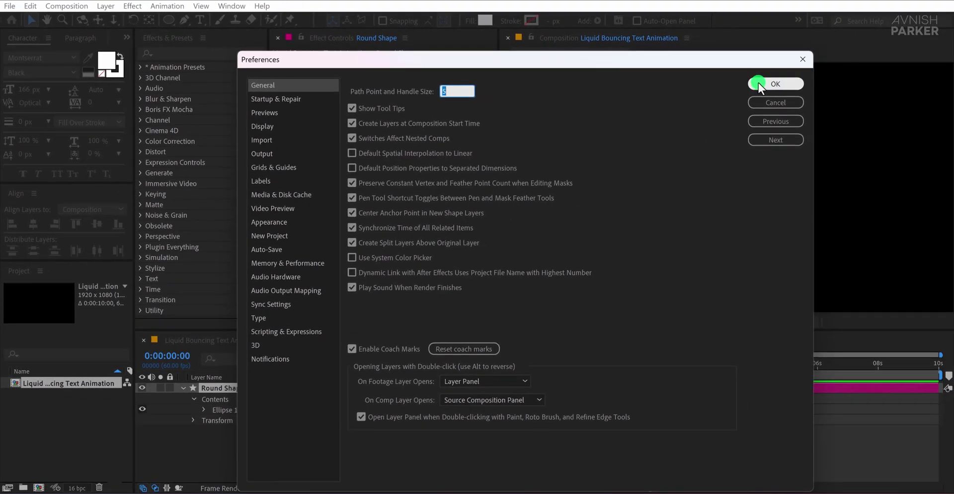
pyautogui.click(758, 85)
pyautogui.click(523, 322)
pyautogui.click(490, 49)
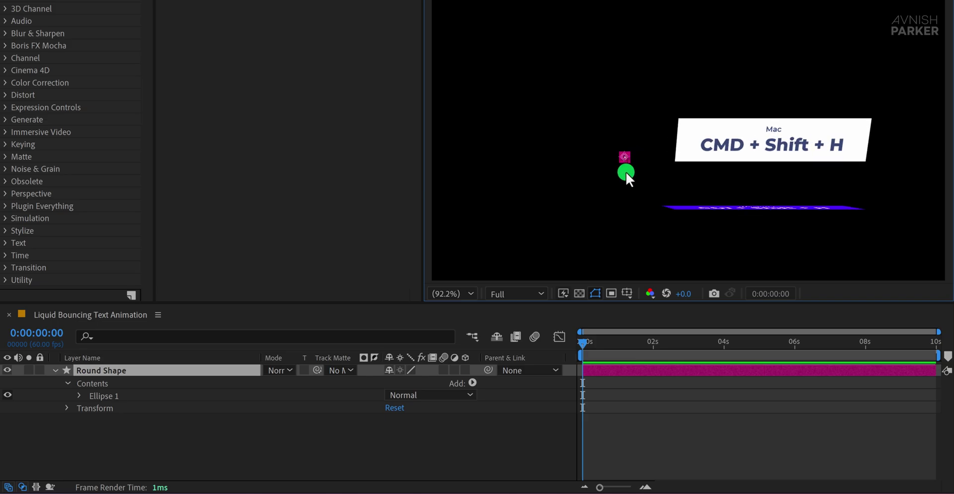
# Step: Lower the circle to Position Y 711 and set the first Position keyframe
pyautogui.hotkey('ctrl', 'shift', 'h')
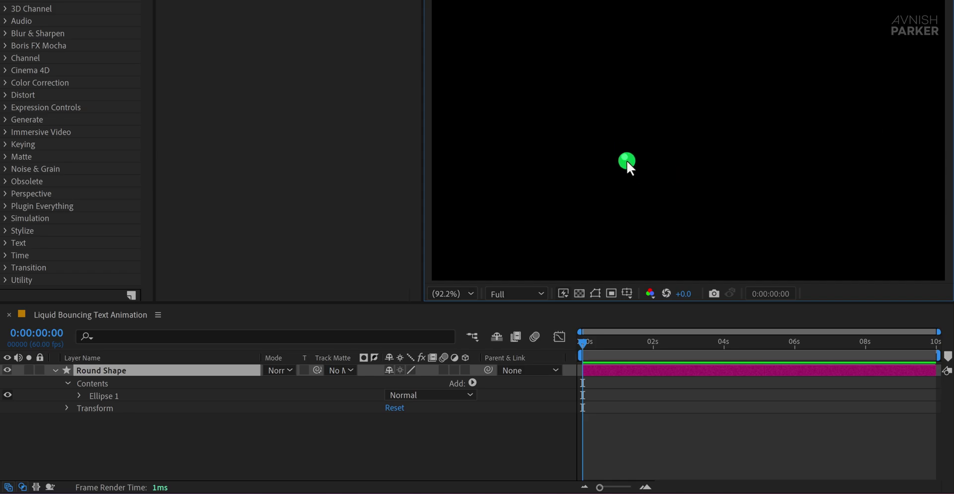
pyautogui.moveTo(604, 340); pyautogui.dragTo(579, 345)
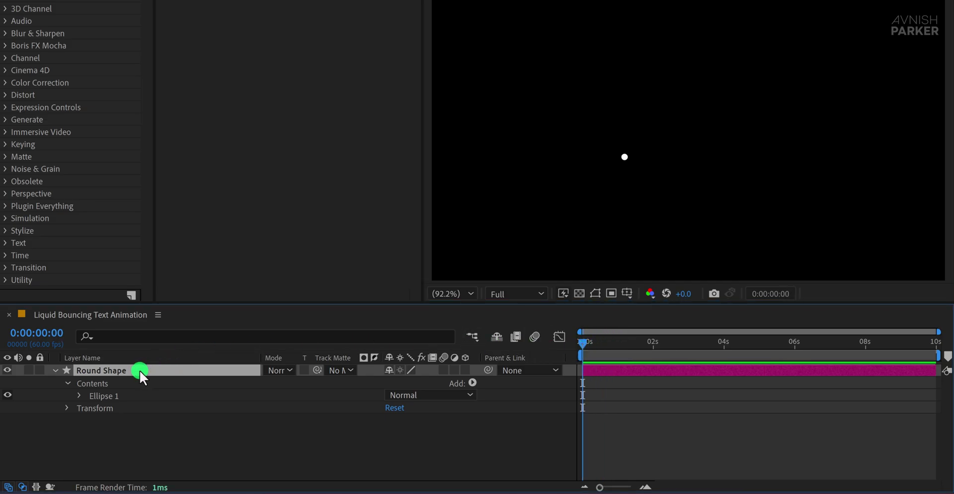
pyautogui.press('p')
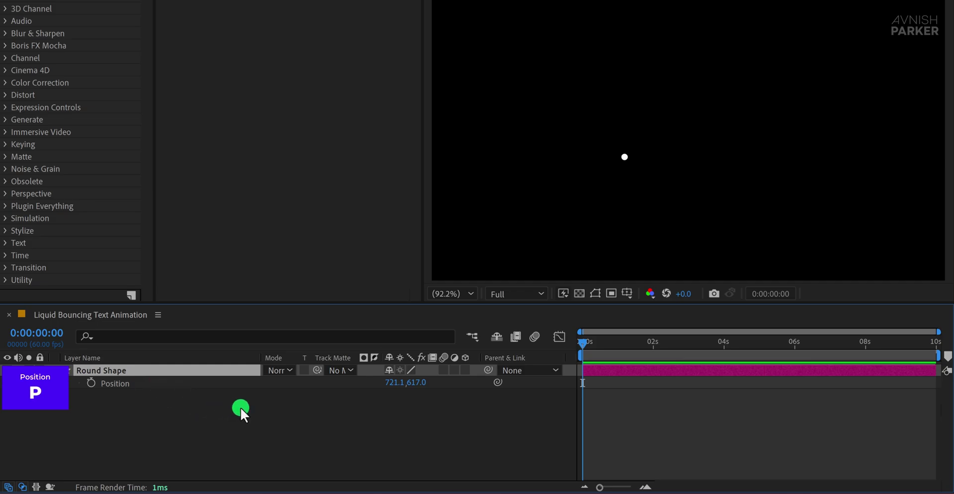
pyautogui.moveTo(419, 383); pyautogui.dragTo(482, 389)
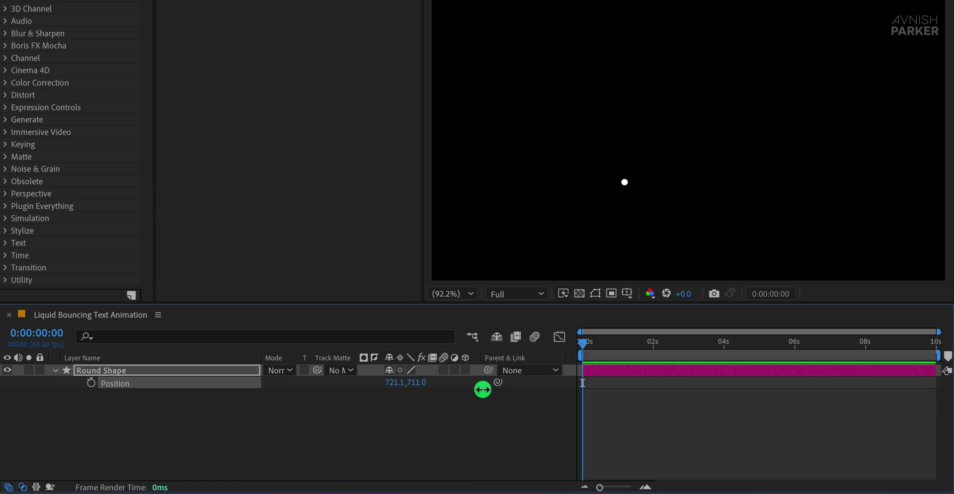
pyautogui.click(442, 388)
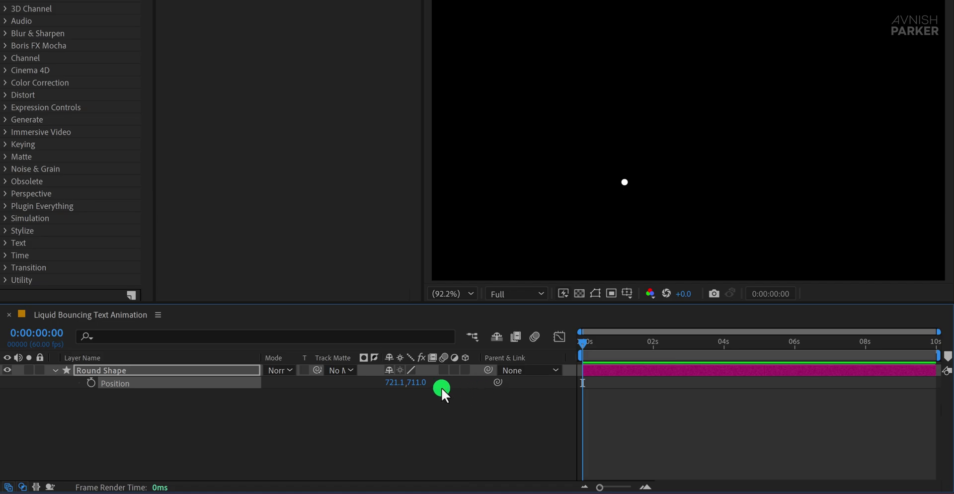
pyautogui.click(93, 382)
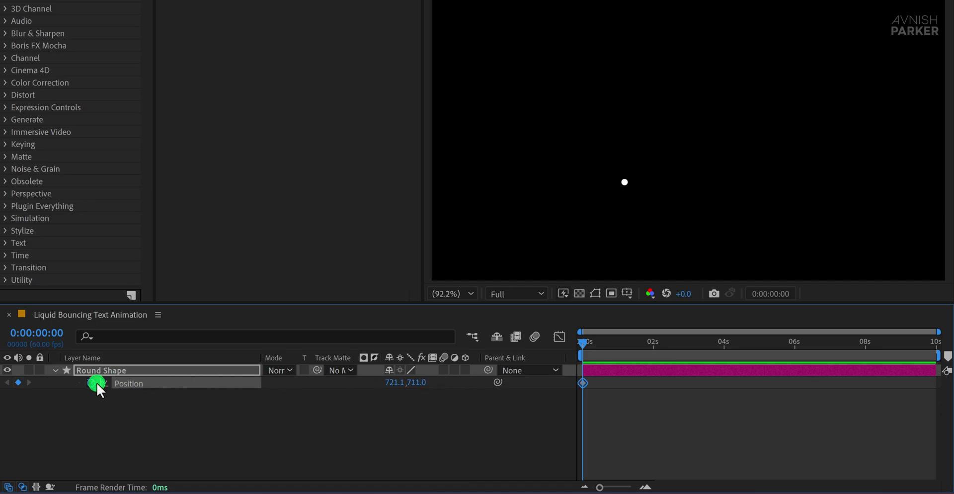
# Step: Key Y 471 at 1 second, paste the starting position near 2 seconds, and end the work area there
pyautogui.click(618, 344)
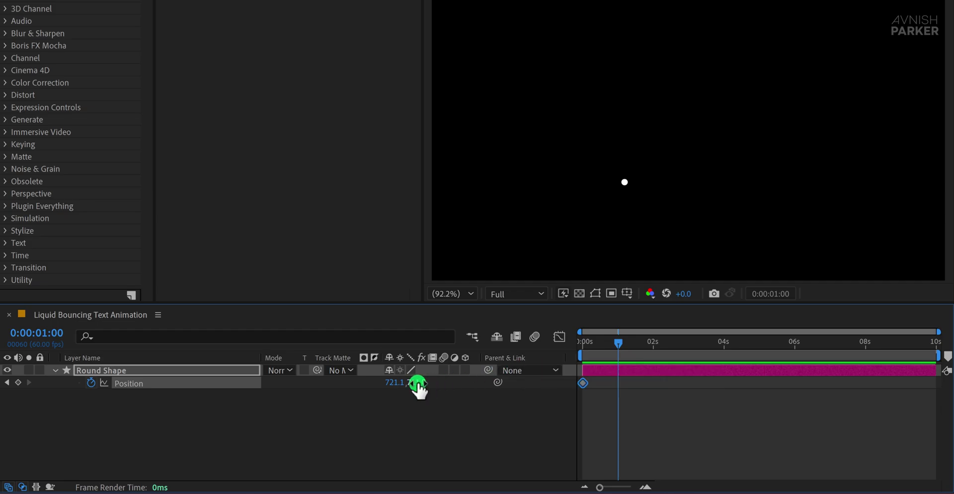
pyautogui.moveTo(419, 383); pyautogui.dragTo(399, 383)
pyautogui.click(652, 344)
pyautogui.click(585, 382)
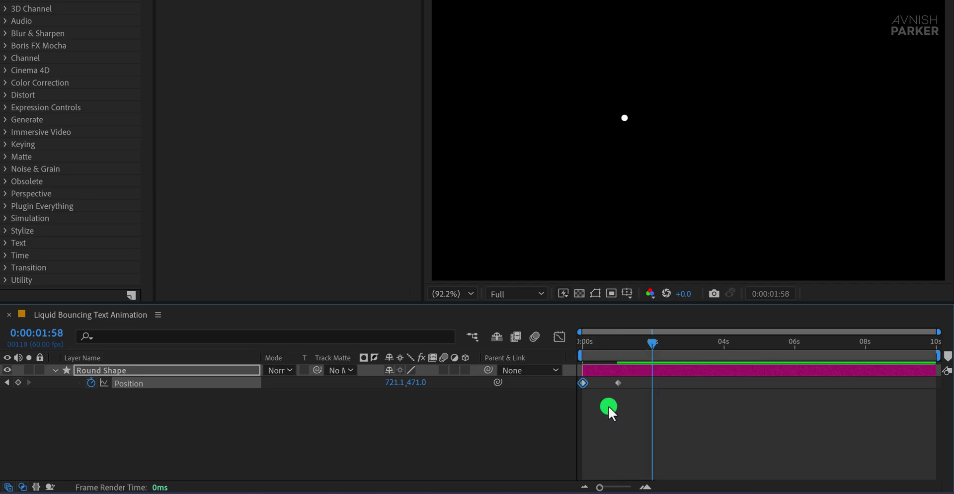
pyautogui.hotkey('ctrl', 'c')
pyautogui.hotkey('ctrl', 'v')
pyautogui.press('n')
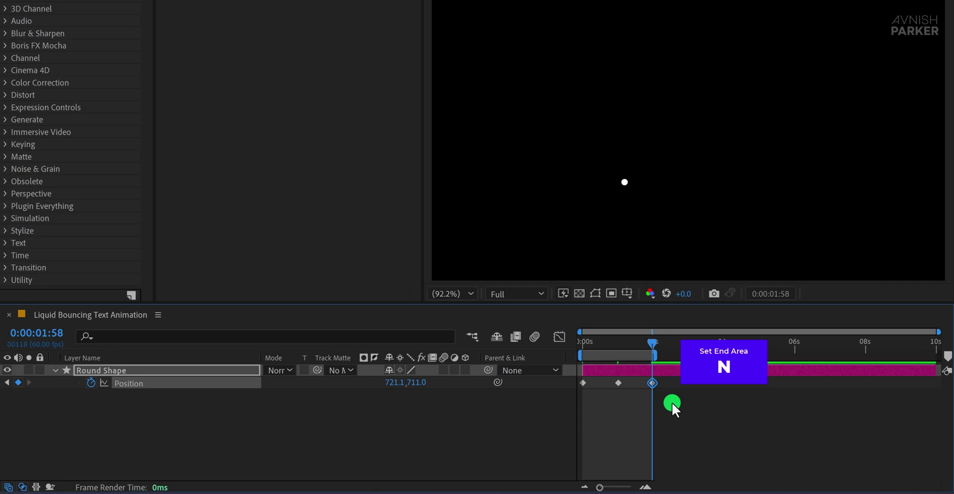
pyautogui.press('space')
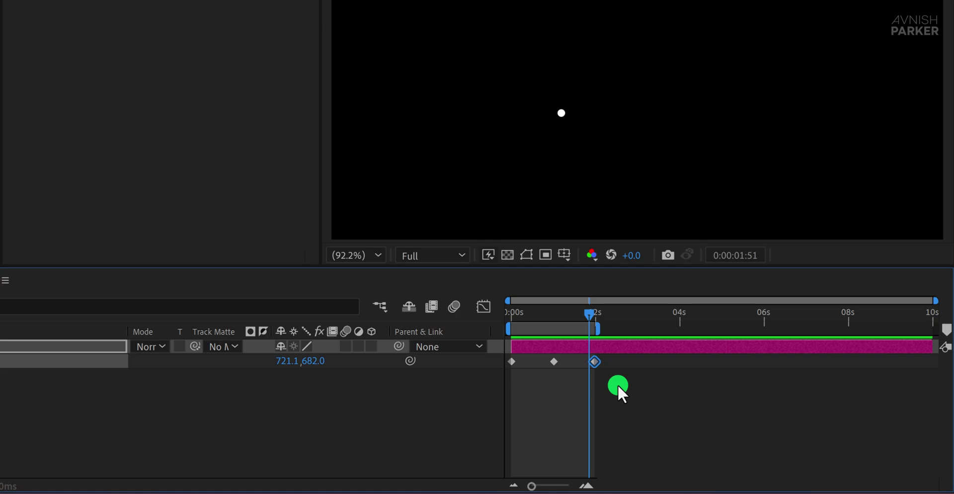
# Step: Easy Ease all three Position keyframes in the Speed Graph
pyautogui.moveTo(617, 359); pyautogui.dragTo(508, 375)
pyautogui.click(486, 306)
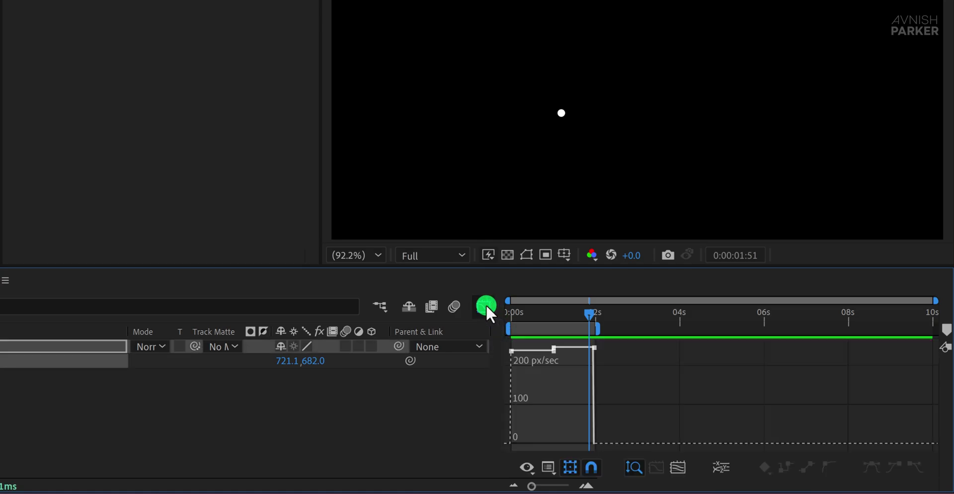
pyautogui.rightClick(570, 391)
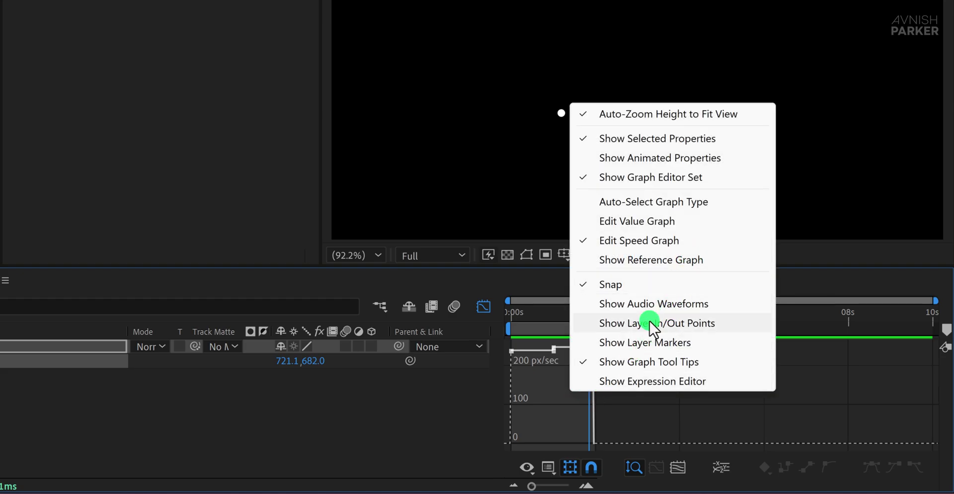
pyautogui.click(550, 383)
pyautogui.moveTo(617, 351); pyautogui.dragTo(505, 341)
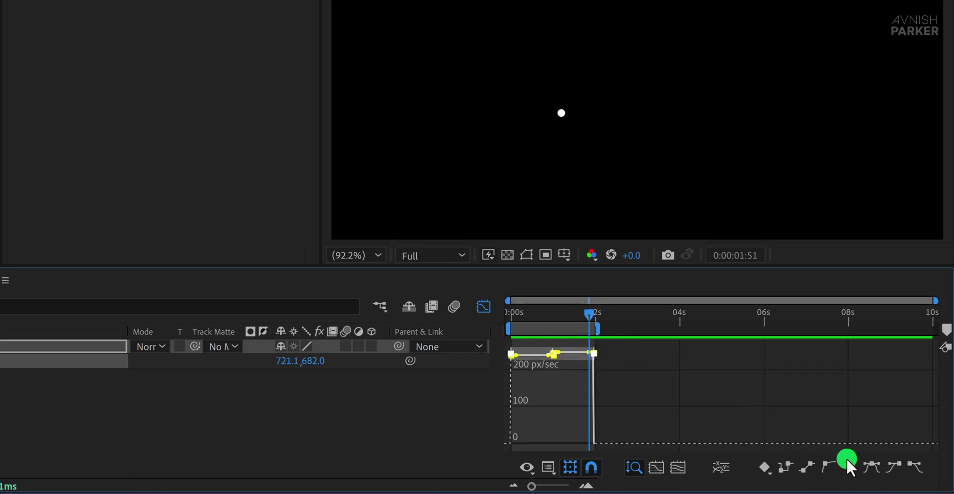
pyautogui.click(866, 468)
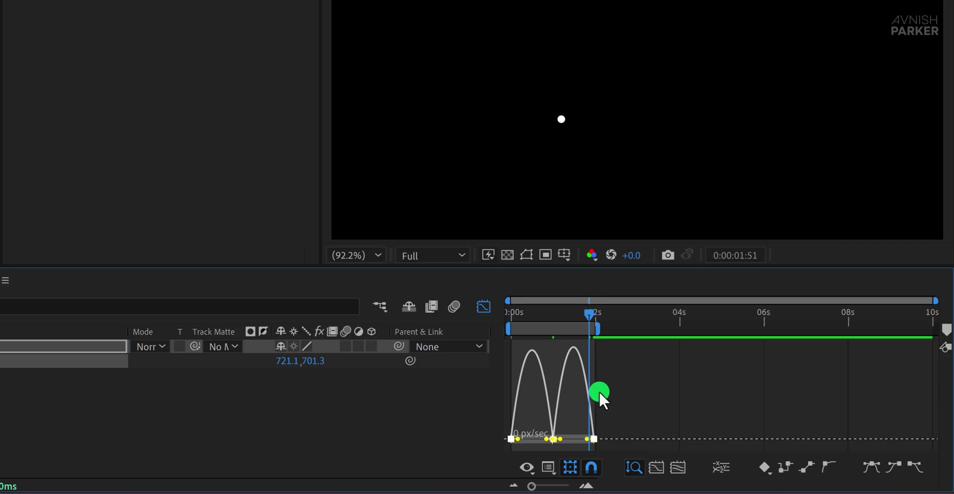
# Step: Drag the speed influence handles toward 0% and 100% so the dot stops at the 1-second peak
pyautogui.moveTo(529, 311)
pyautogui.mouseDown()
pyautogui.moveTo(512, 308)
pyautogui.moveTo(515, 322)
pyautogui.mouseUp()
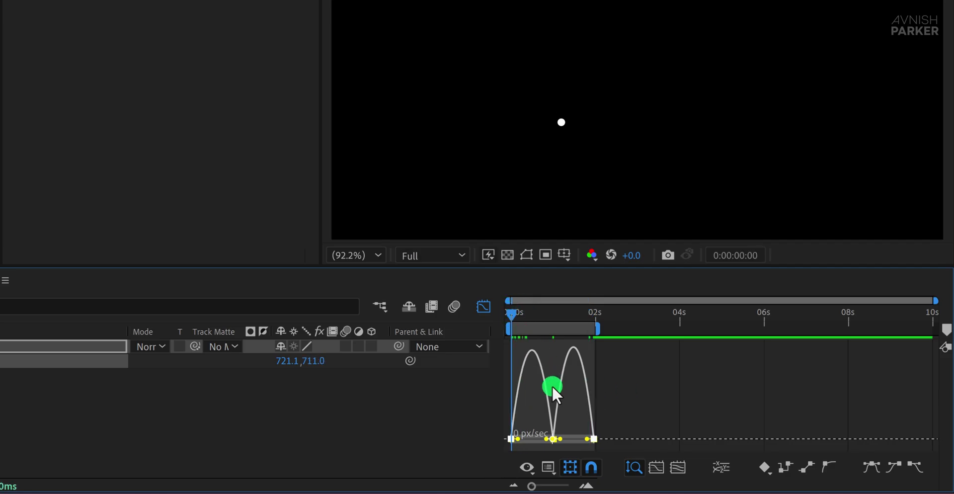
pyautogui.press('=')
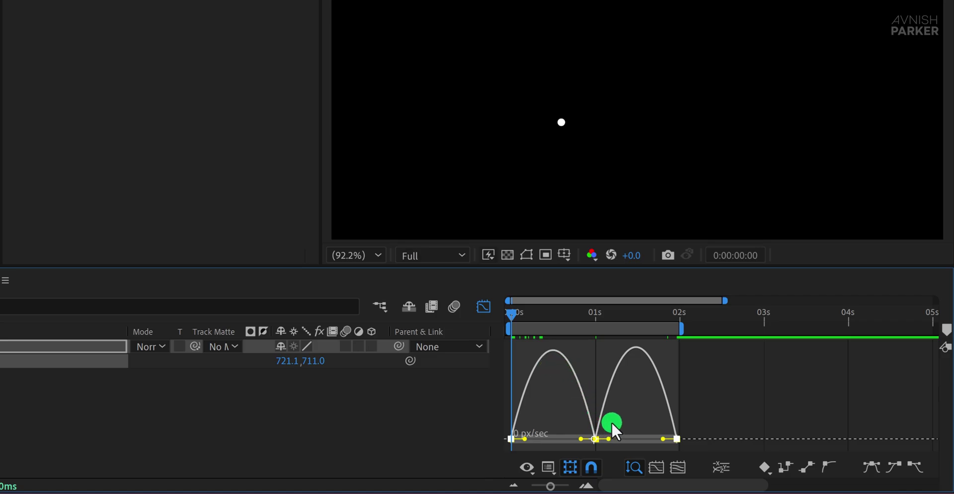
pyautogui.click(550, 431)
pyautogui.click(512, 440)
pyautogui.moveTo(525, 443); pyautogui.dragTo(511, 443)
pyautogui.click(575, 446)
pyautogui.moveTo(576, 446); pyautogui.dragTo(532, 439)
pyautogui.moveTo(609, 443); pyautogui.dragTo(678, 442)
pyautogui.click(601, 403)
pyautogui.press('space')
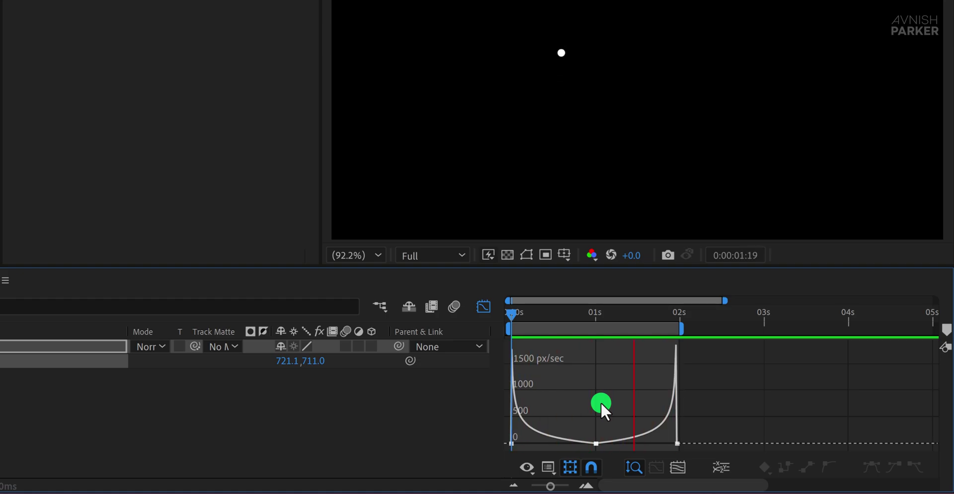
pyautogui.moveTo(568, 328); pyautogui.dragTo(515, 320)
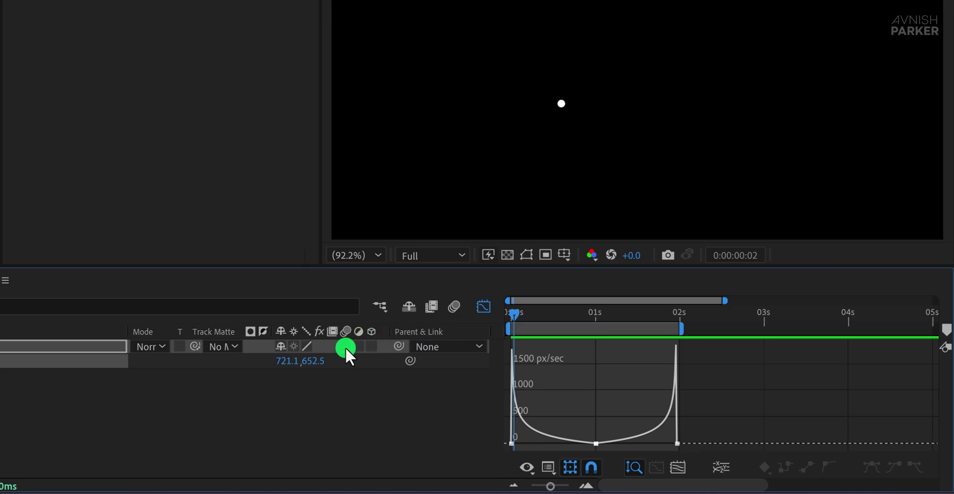
# Step: Switch on Motion Blur for the Round Shape layer and the composition, then preview
pyautogui.rightClick(450, 329)
pyautogui.moveTo(538, 381)
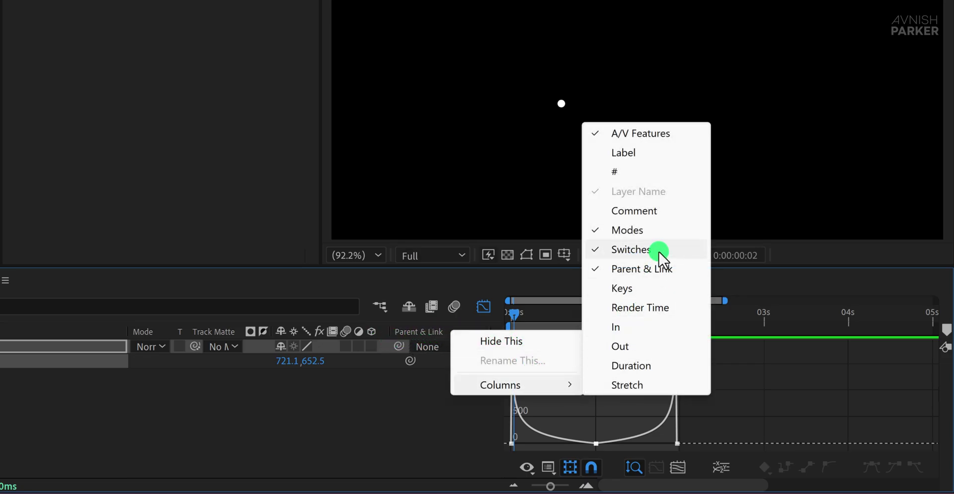
pyautogui.click(347, 345)
pyautogui.click(431, 395)
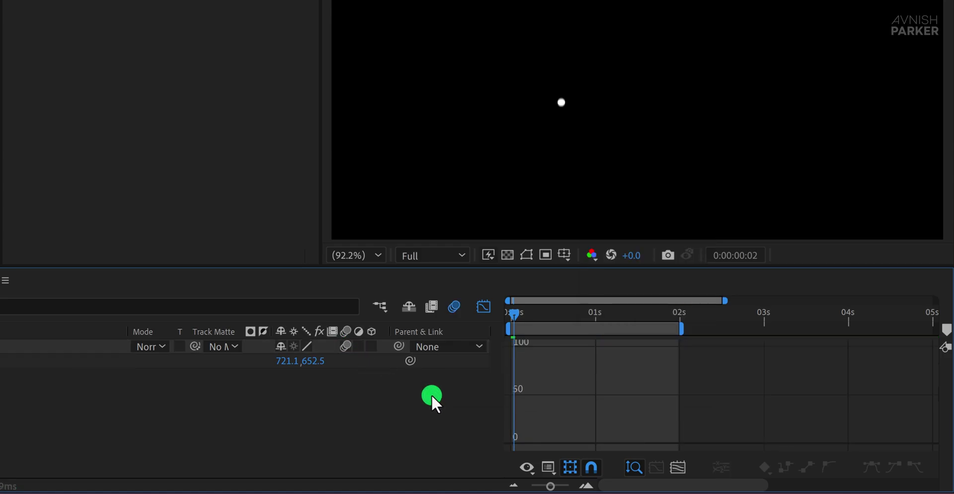
pyautogui.press('space')
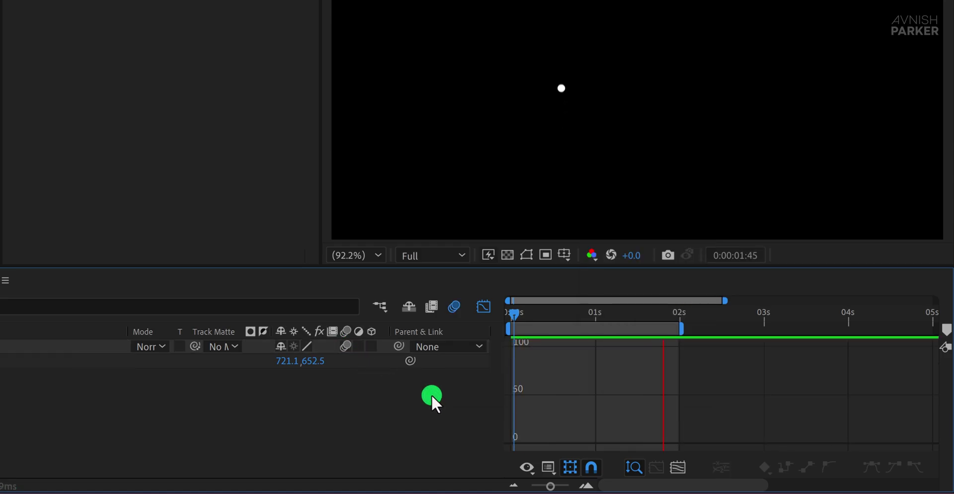
# Step: Key the dot's Scale from 0% at the start up to 100% around 0:00:00:22
pyautogui.click(479, 318)
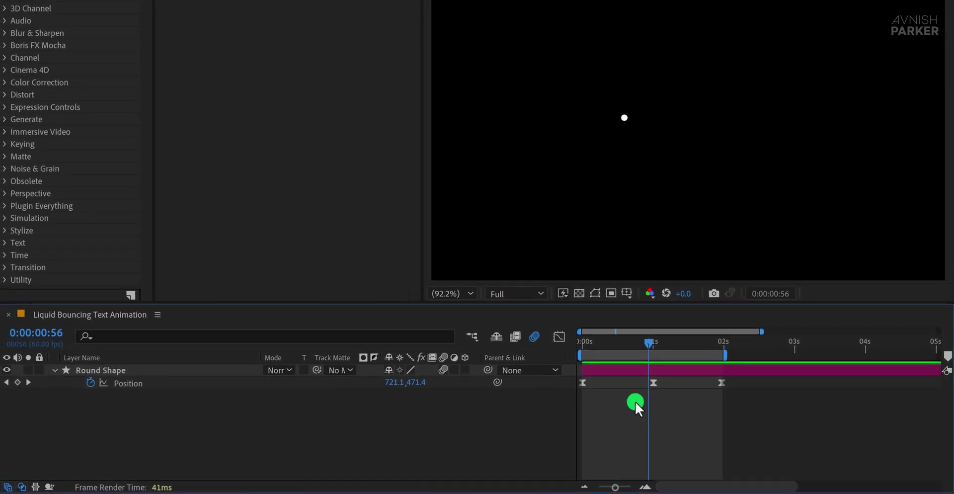
pyautogui.click(202, 369)
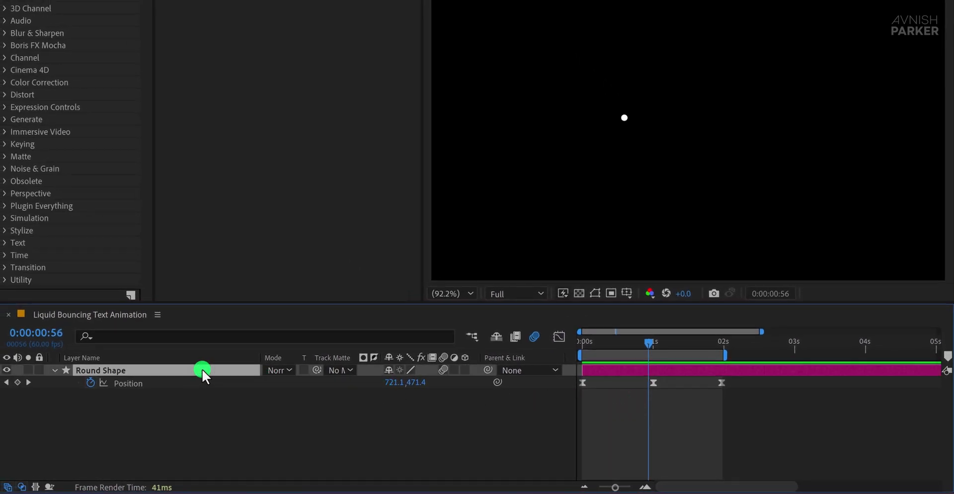
pyautogui.press('s')
pyautogui.moveTo(628, 342); pyautogui.dragTo(570, 347)
pyautogui.click(204, 424)
pyautogui.click(92, 395)
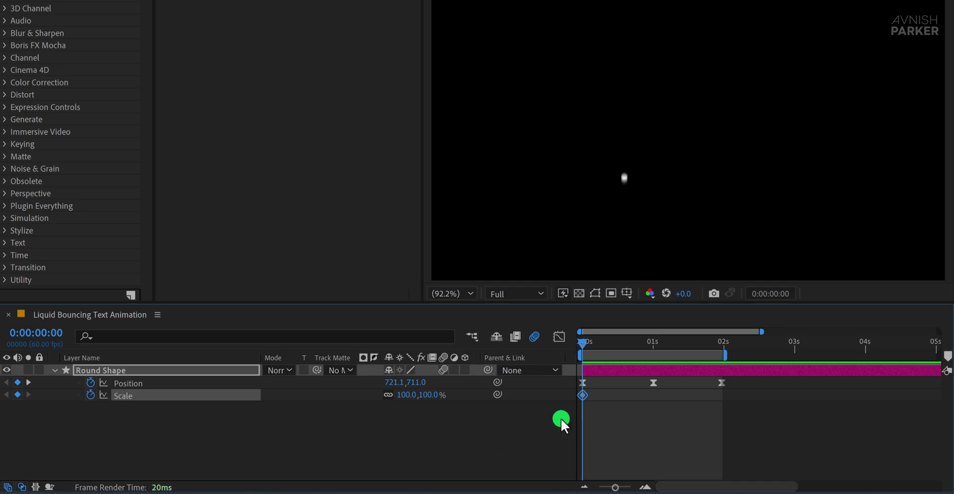
pyautogui.moveTo(585, 396); pyautogui.dragTo(610, 397)
pyautogui.moveTo(610, 398); pyautogui.dragTo(610, 396)
pyautogui.click(570, 404)
pyautogui.write('0')
pyautogui.press('Return')
pyautogui.press('space')
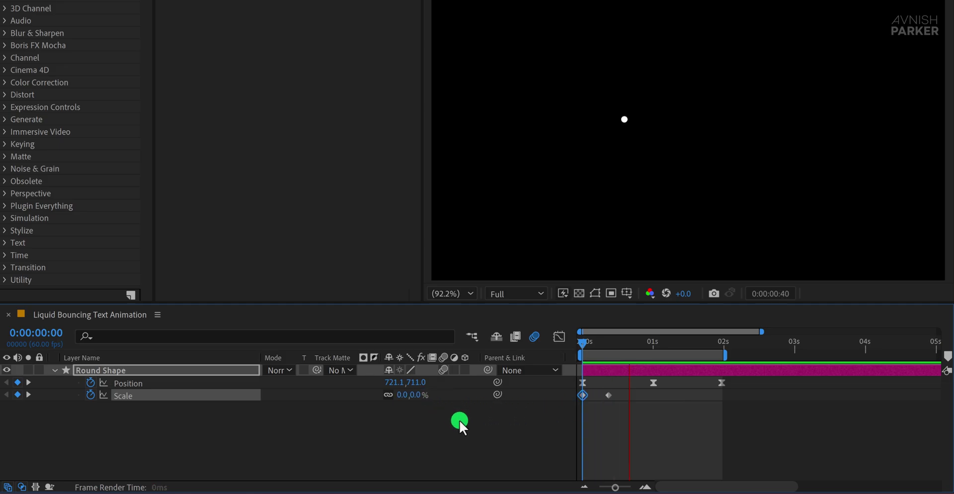
# Step: Hold Scale at 100% near the end, then shrink it to 0% at the last position keyframe
pyautogui.moveTo(673, 342); pyautogui.dragTo(708, 347)
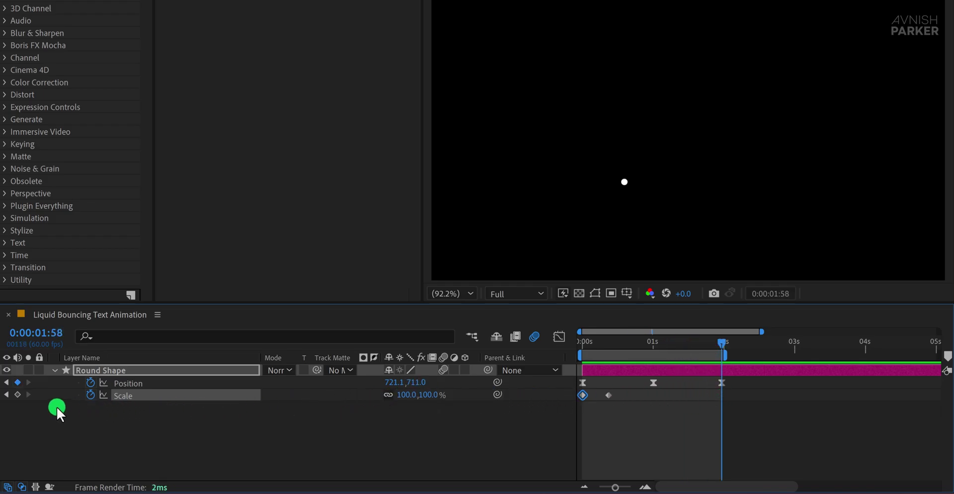
pyautogui.click(20, 395)
pyautogui.moveTo(726, 398); pyautogui.dragTo(693, 392)
pyautogui.click(436, 394)
pyautogui.write('0')
pyautogui.press('Return')
pyautogui.press('space')
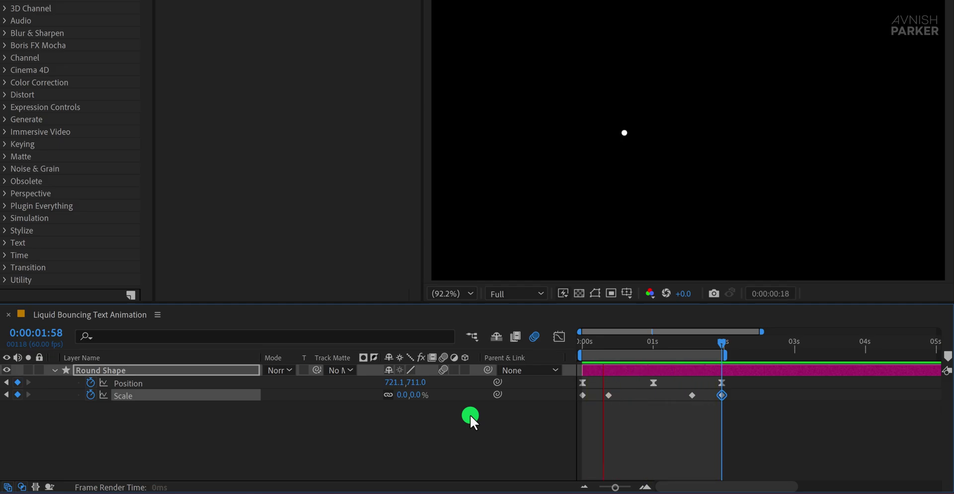
# Step: Easy-ease all four Scale keyframes with F9 and preview the bounce
pyautogui.click(723, 396)
pyautogui.moveTo(740, 391); pyautogui.dragTo(578, 401)
pyautogui.press('F9')
pyautogui.click(615, 412)
pyautogui.press('space')
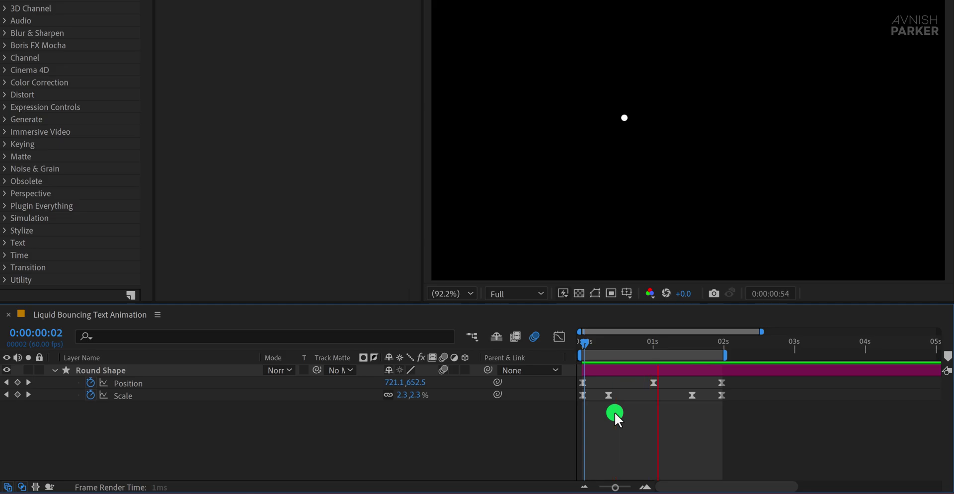
pyautogui.press('space')
# Step: Drag the top motion-path keyframe and its bezier handle rightward to curve the bounce path
pyautogui.click(590, 343)
pyautogui.moveTo(589, 343); pyautogui.dragTo(629, 347)
pyautogui.click(633, 368)
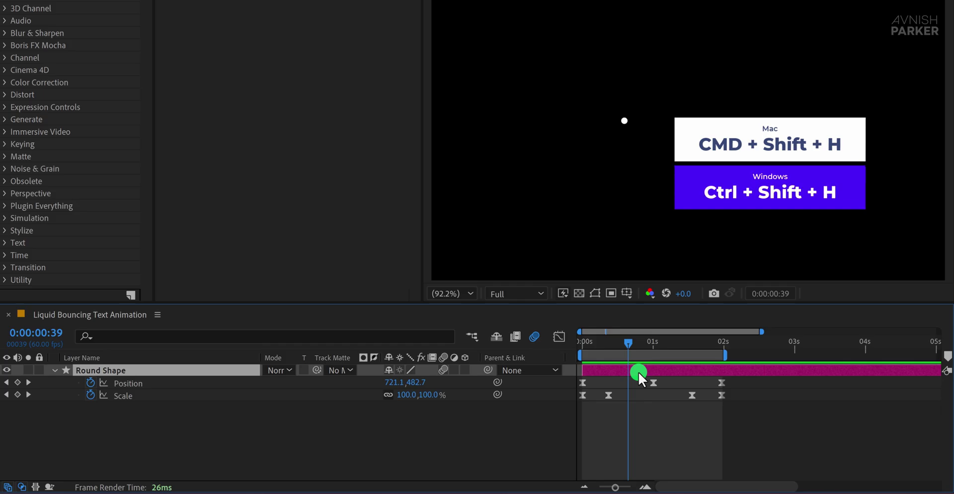
pyautogui.hotkey('ctrl', 'shift', 'h')
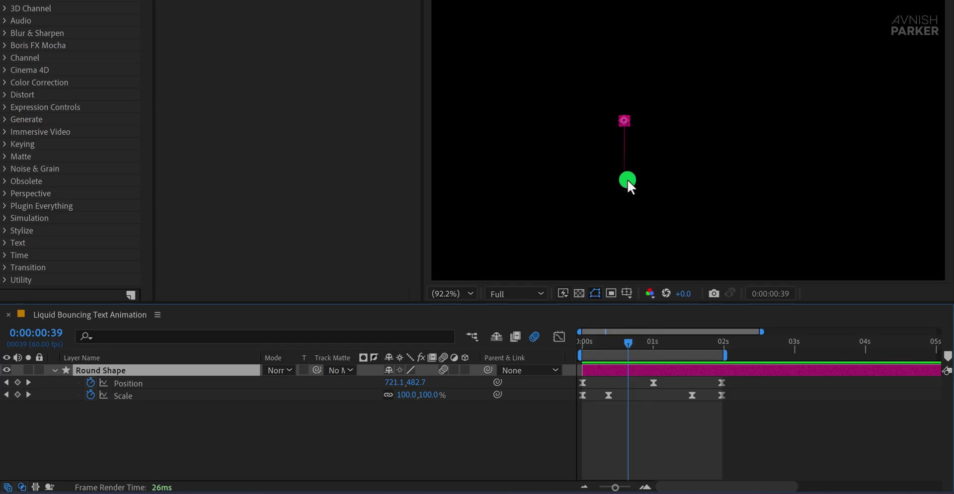
pyautogui.click(626, 182)
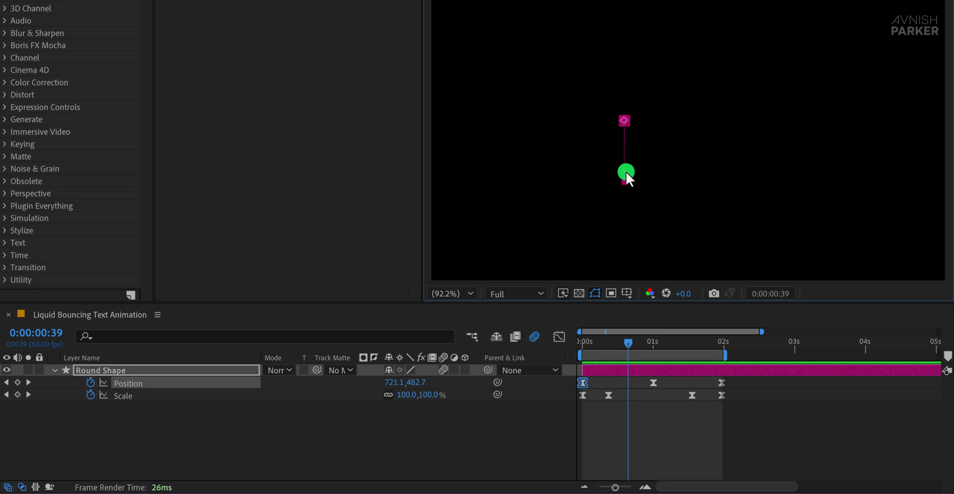
pyautogui.moveTo(626, 174); pyautogui.dragTo(625, 119)
pyautogui.click(625, 119)
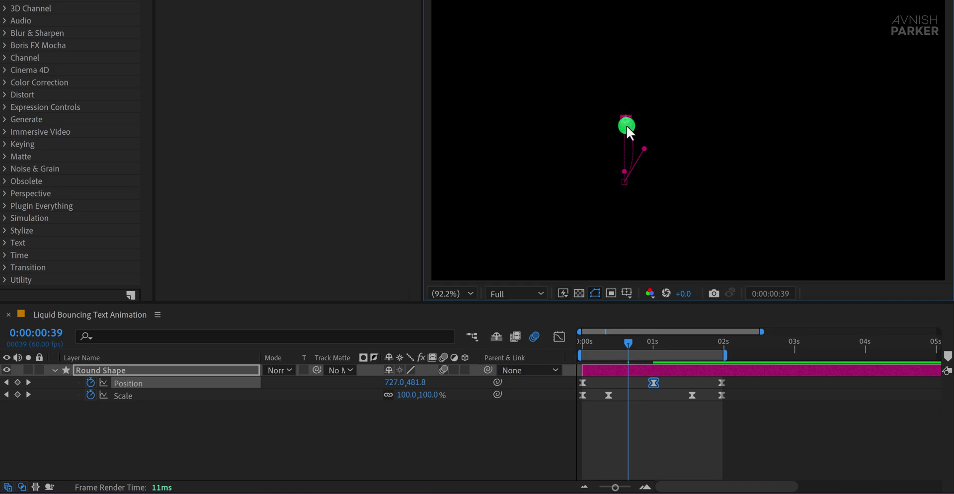
pyautogui.moveTo(627, 170); pyautogui.dragTo(681, 161)
pyautogui.press('space')
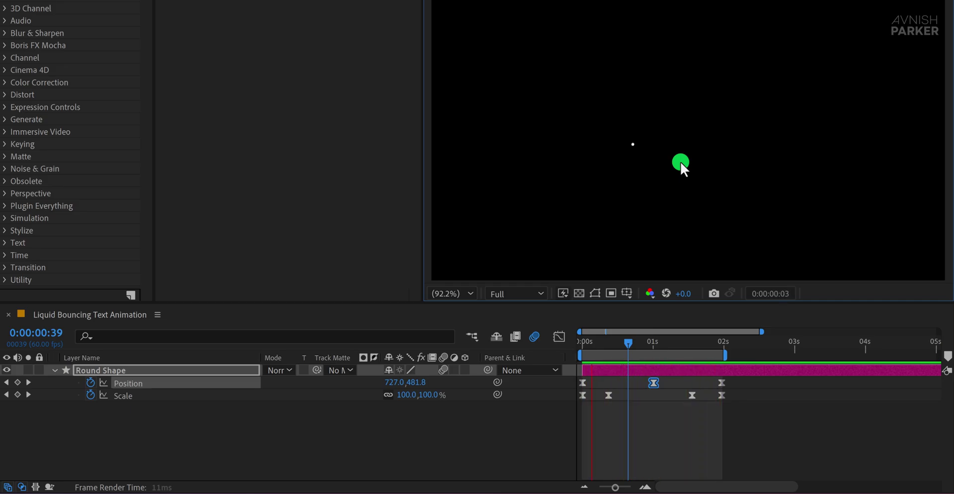
pyautogui.press('space')
pyautogui.moveTo(592, 339); pyautogui.dragTo(578, 342)
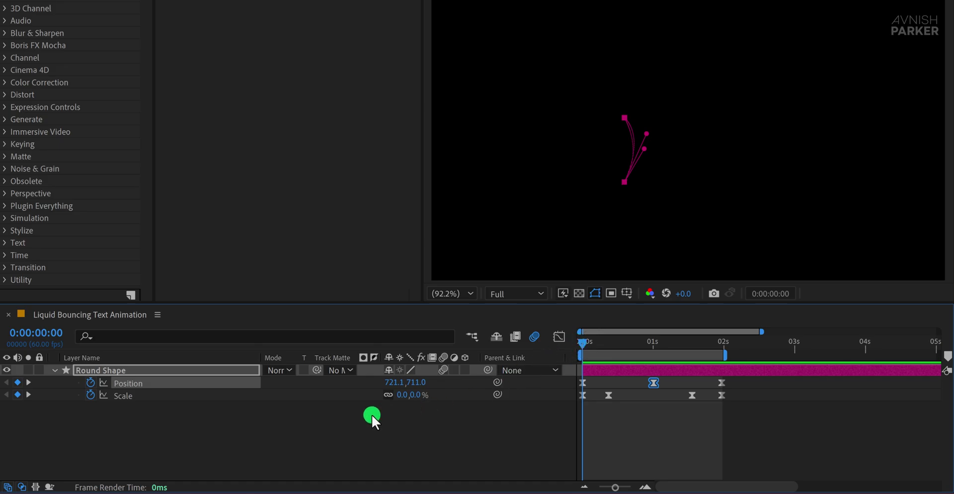
# Step: Collapse Round Shape and add a text layer typed as 'snap', trimmed down to 's'
pyautogui.click(210, 416)
pyautogui.click(52, 370)
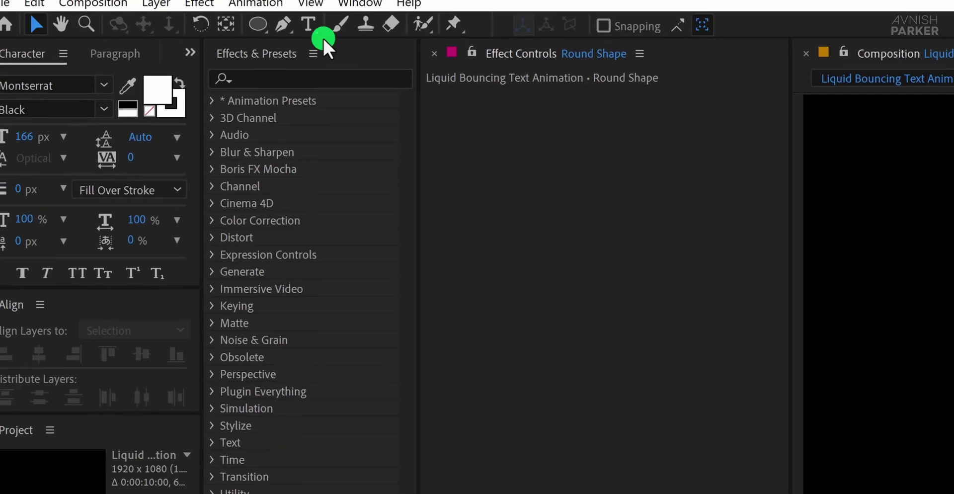
pyautogui.click(309, 24)
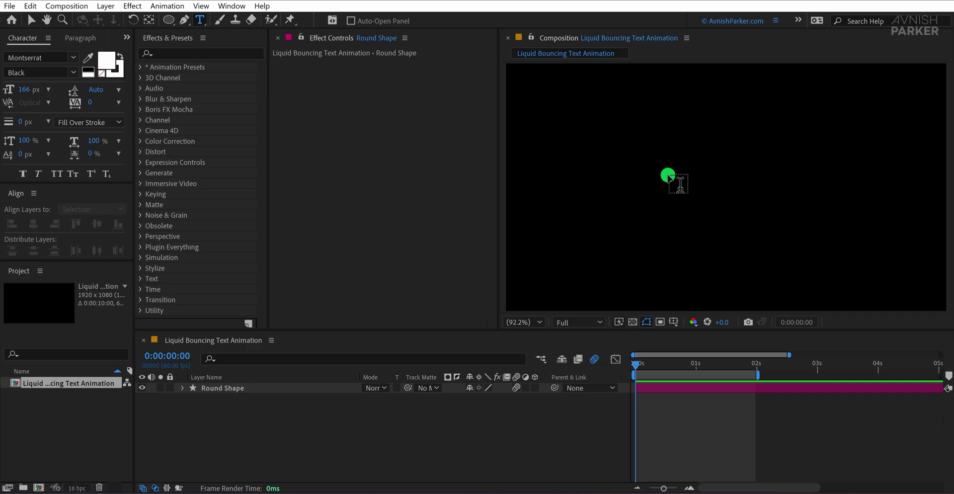
pyautogui.click(668, 177)
pyautogui.write('snap')
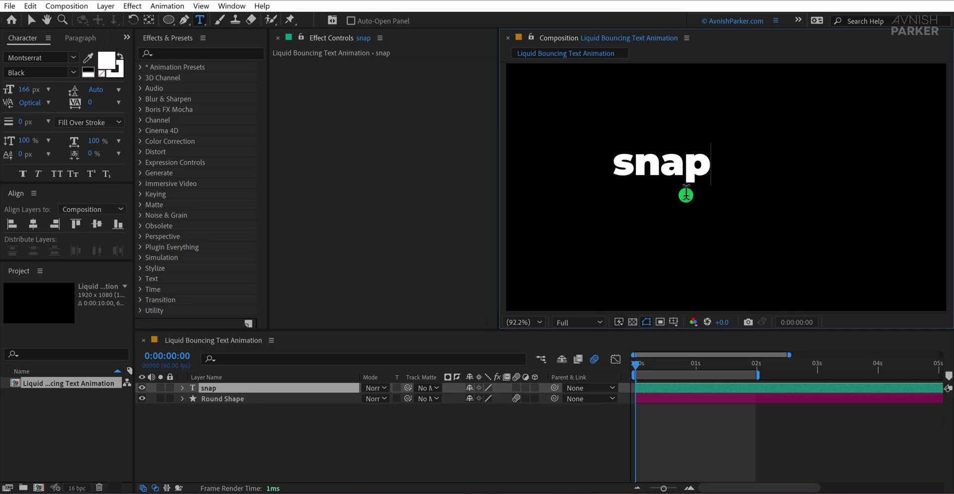
pyautogui.press('BackSpace')
pyautogui.press('BackSpace')
pyautogui.press('BackSpace')
pyautogui.press('Escape')
# Step: Align the s layer to the composition's horizontal and vertical centre
pyautogui.press('v')
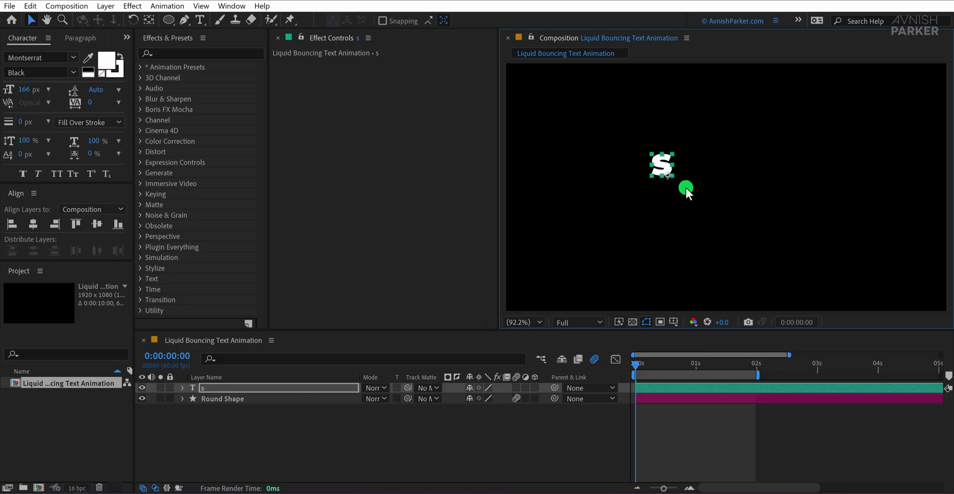
pyautogui.click(34, 223)
pyautogui.click(101, 224)
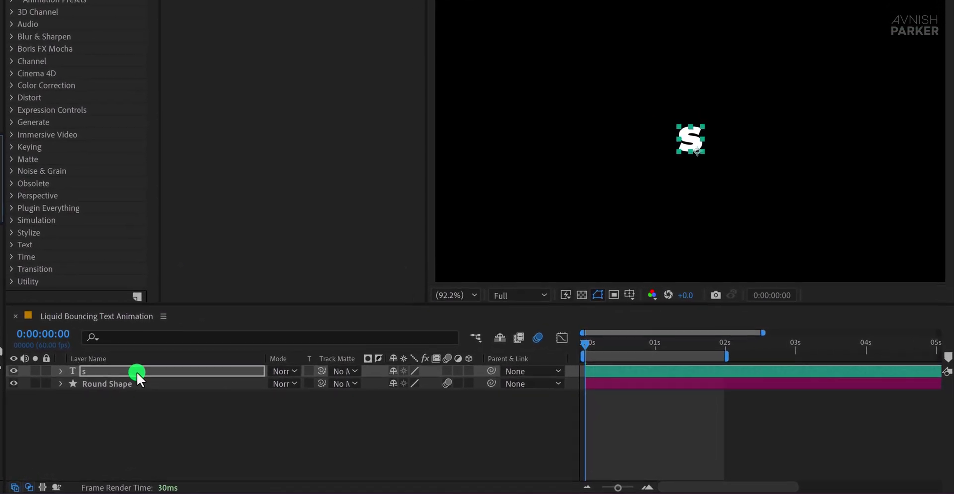
# Step: Pre-compose the s layer into a composition named 'Letter - S'
pyautogui.rightClick(137, 372)
pyautogui.click(249, 279)
pyautogui.write('Letter - S')
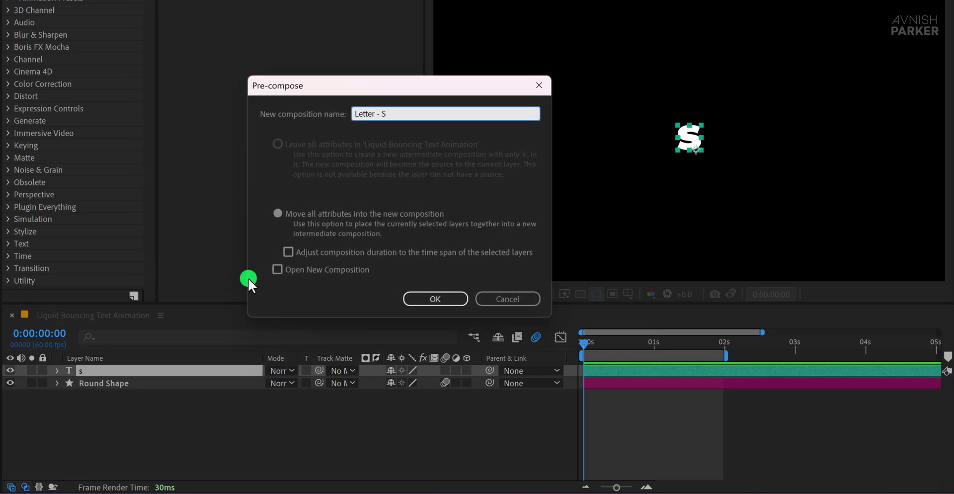
pyautogui.click(429, 299)
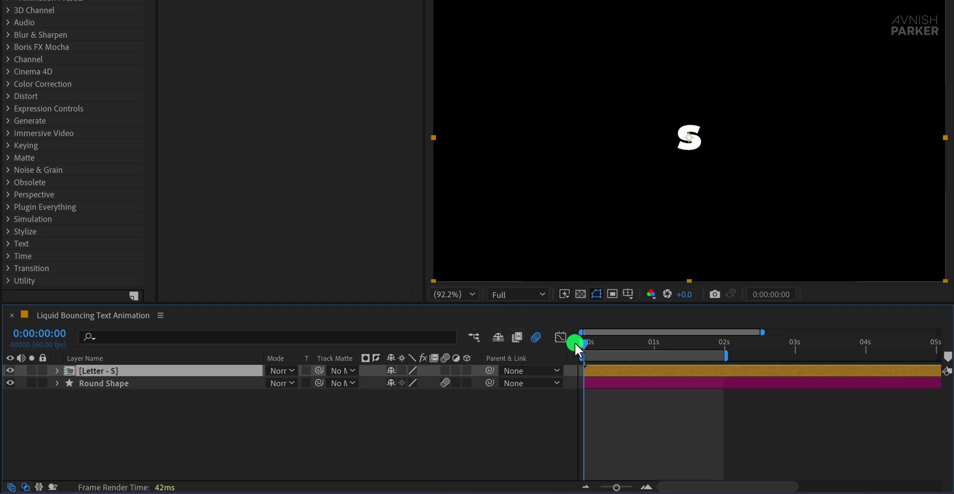
# Step: Keyframe Letter - S Position to start raised at 960, 379 and drop to 960, 540, then preview
pyautogui.press('p')
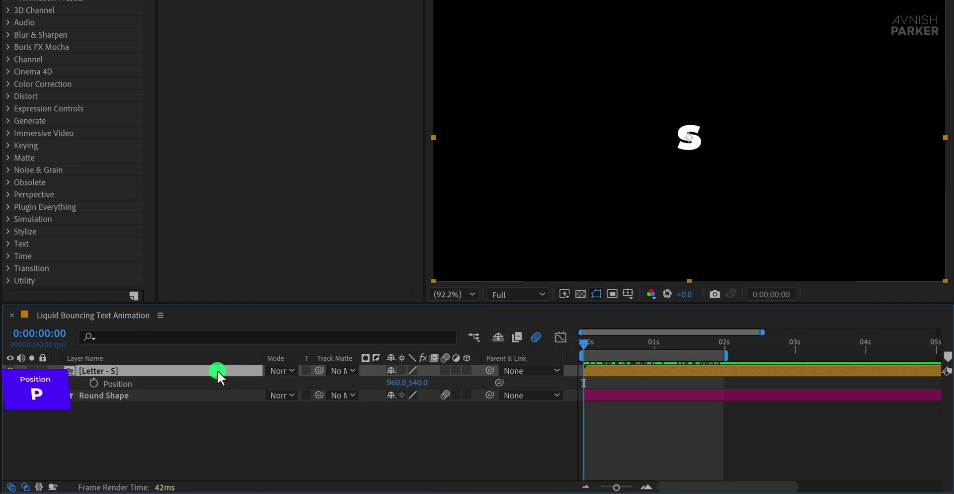
pyautogui.click(94, 384)
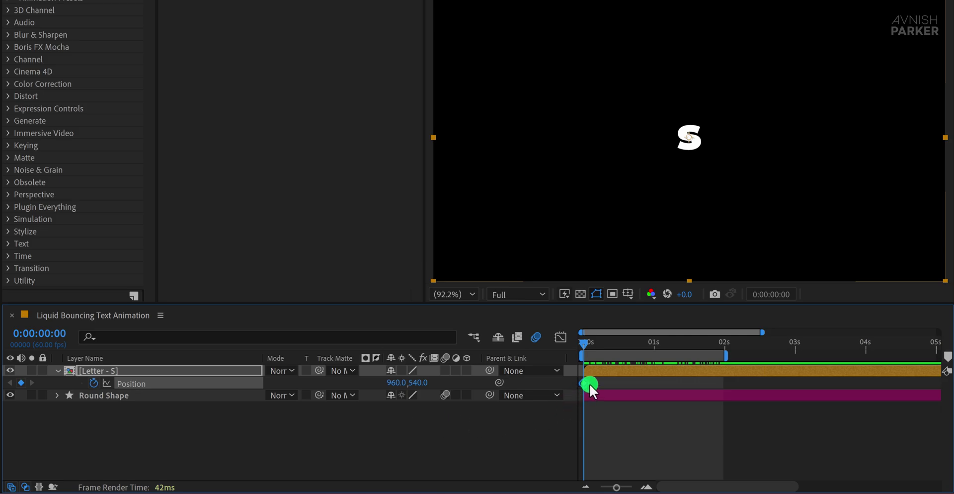
pyautogui.moveTo(586, 382); pyautogui.dragTo(614, 389)
pyautogui.moveTo(419, 382); pyautogui.dragTo(312, 377)
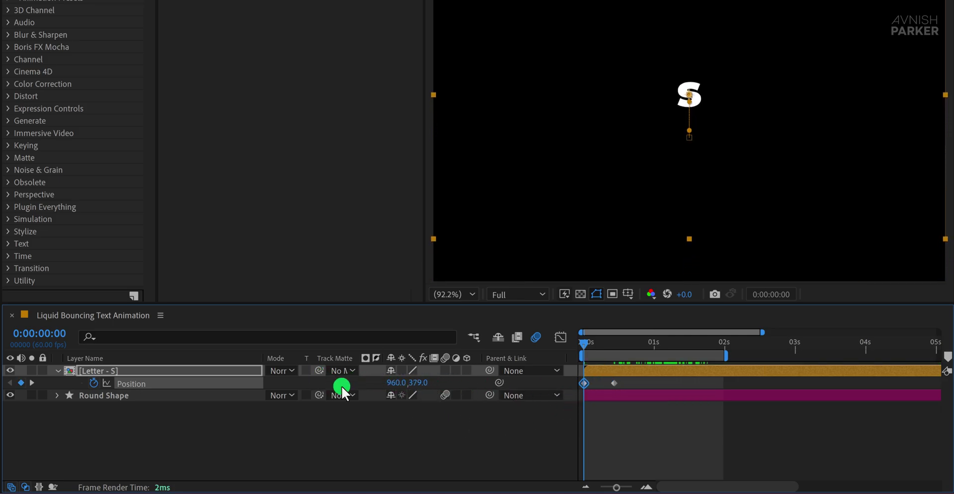
pyautogui.click(503, 422)
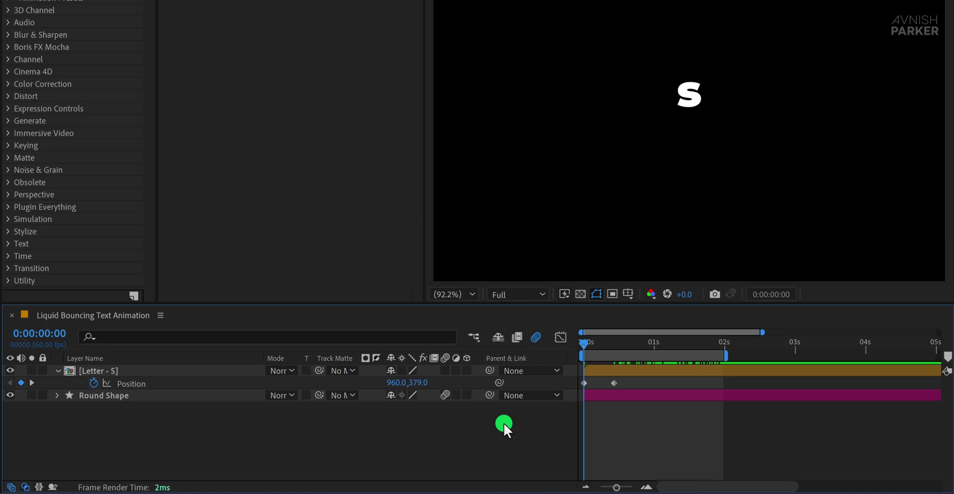
pyautogui.press('space')
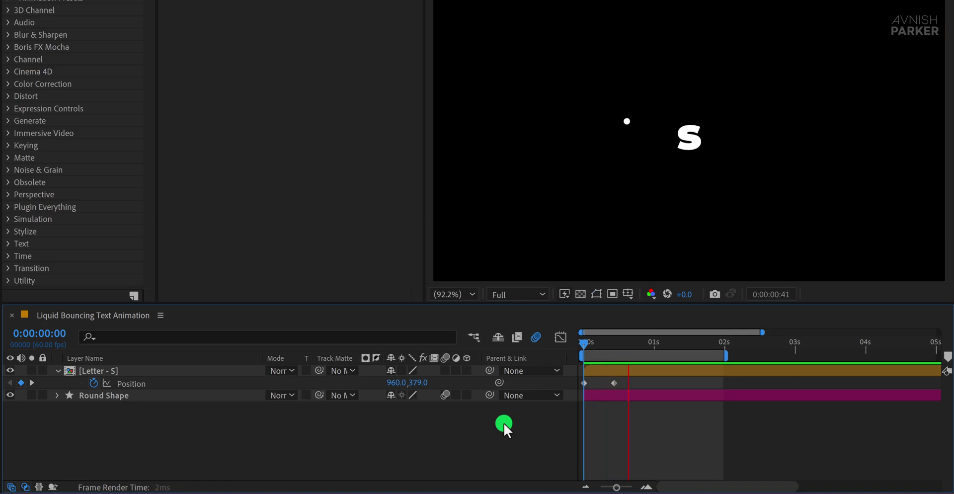
pyautogui.press('space')
# Step: Select Letter - S Position at the timeline start and bring up the Notepad bounce expression
pyautogui.click(630, 380)
pyautogui.click(633, 372)
pyautogui.press('Home')
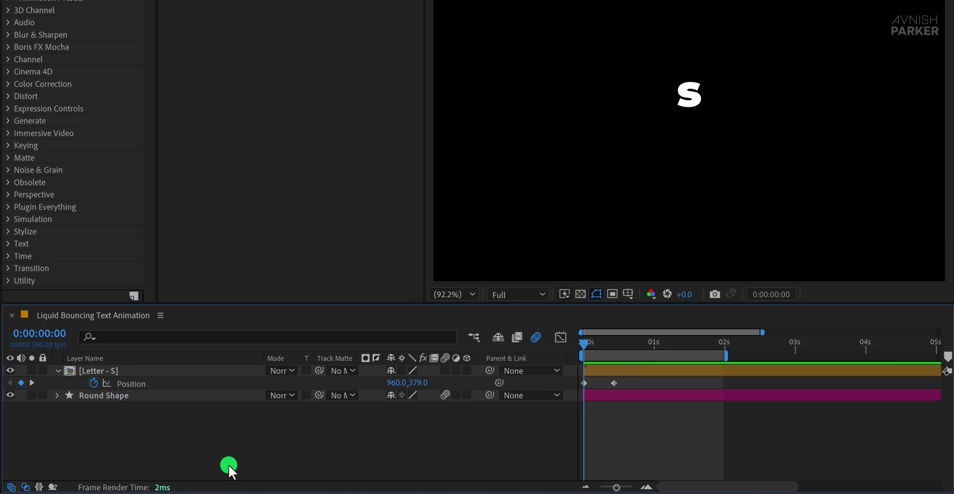
pyautogui.hotkey('alt', 'Tab')
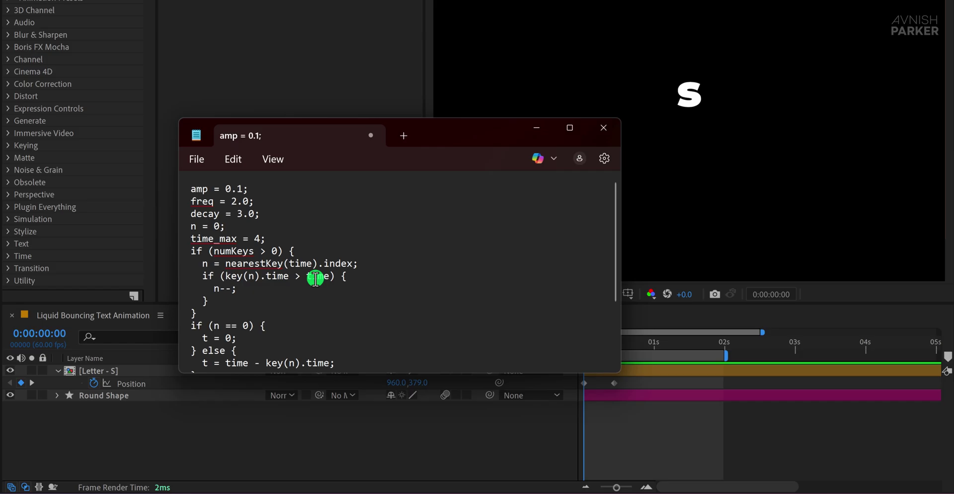
# Step: Copy the entire bounce expression from Notepad and return to Letter - S Position in After Effects
pyautogui.hotkey('ctrl', 'a')
pyautogui.rightClick(290, 271)
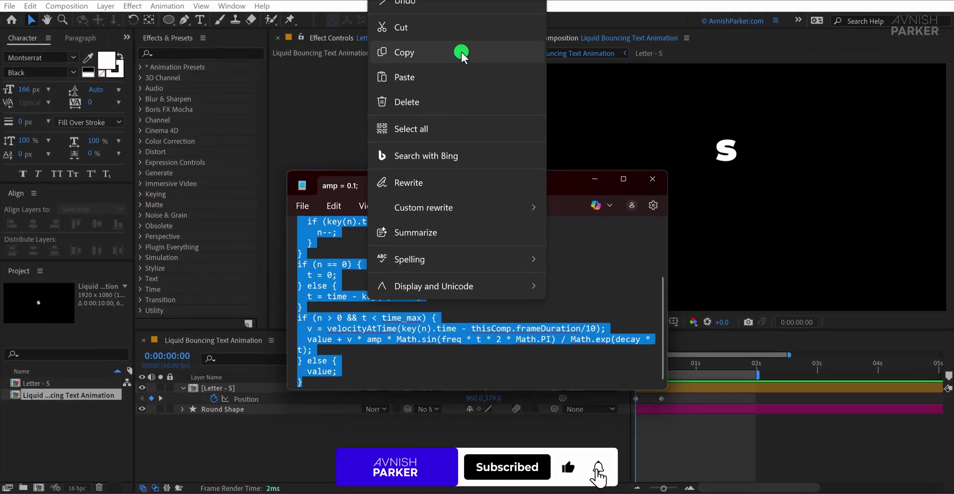
pyautogui.click(461, 51)
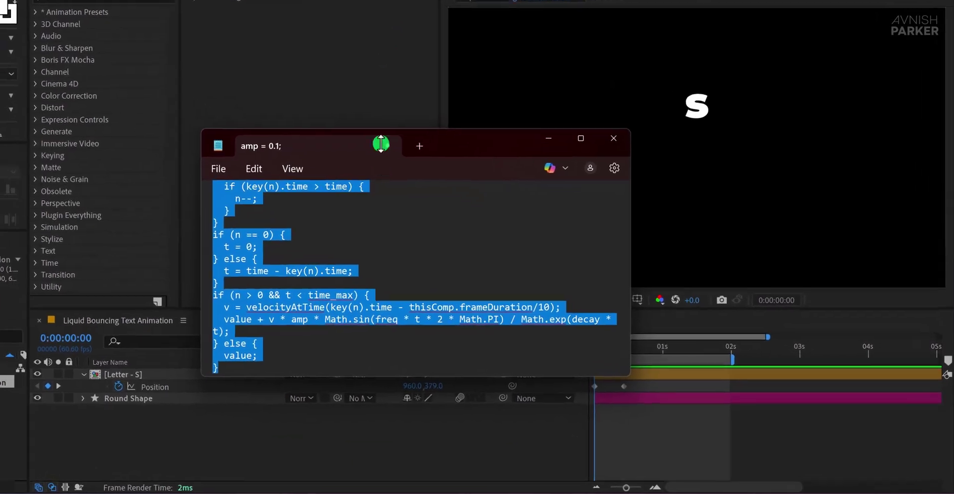
pyautogui.click(241, 399)
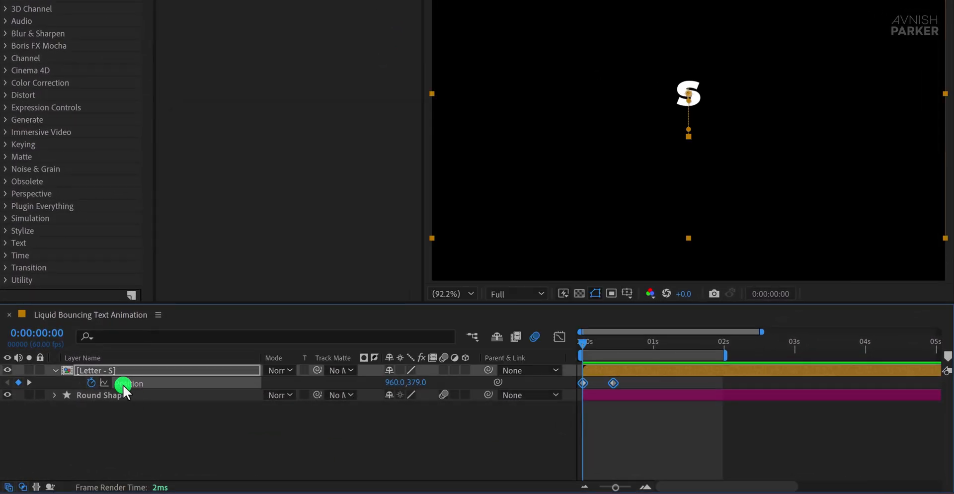
# Step: Add an expression to Letter - S Position and paste in the bounce code
pyautogui.keyDown('alt'); pyautogui.click(91, 383); pyautogui.keyUp('alt')
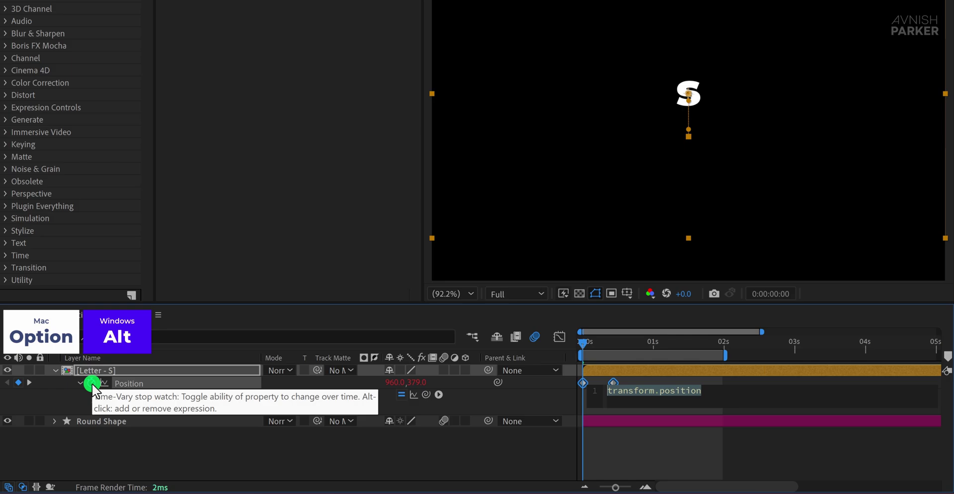
pyautogui.rightClick(639, 391)
pyautogui.click(690, 348)
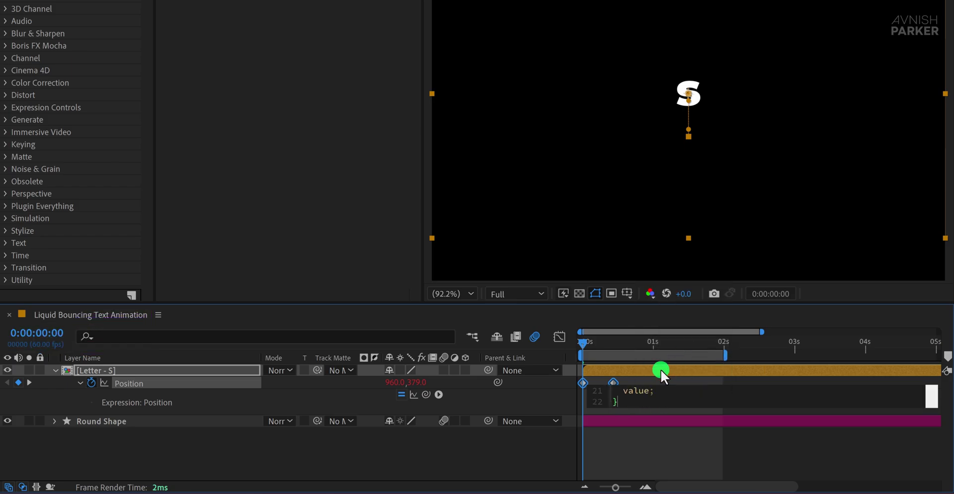
pyautogui.click(535, 398)
# Step: Preview the letter wobbling as it lands, with the Position keyframes selected
pyautogui.press('space')
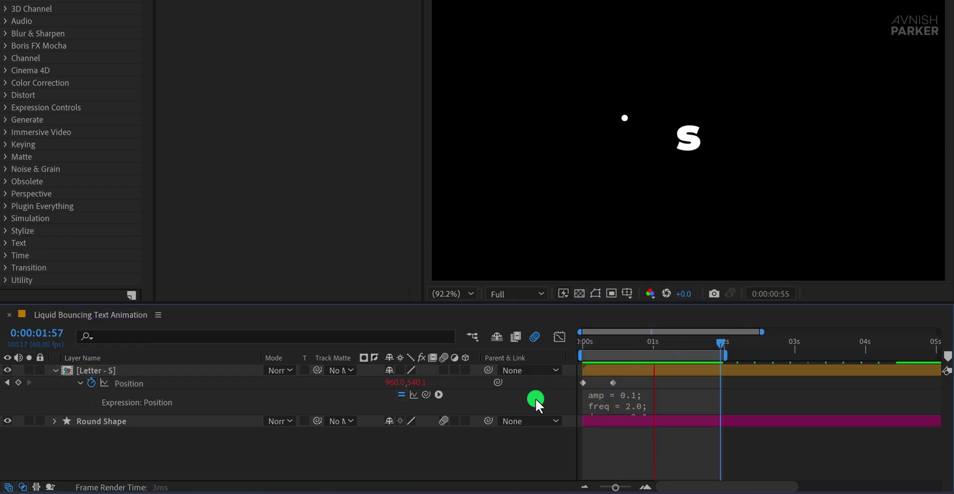
pyautogui.click(611, 404)
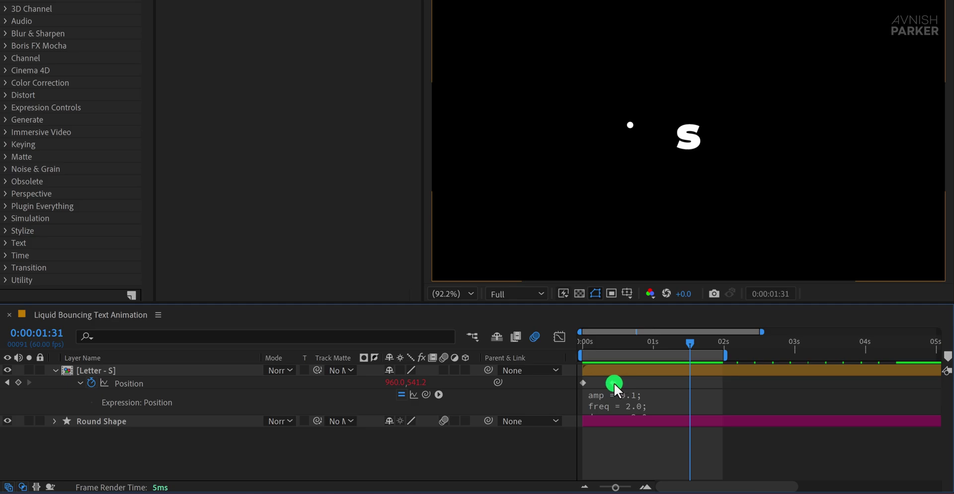
pyautogui.click(613, 384)
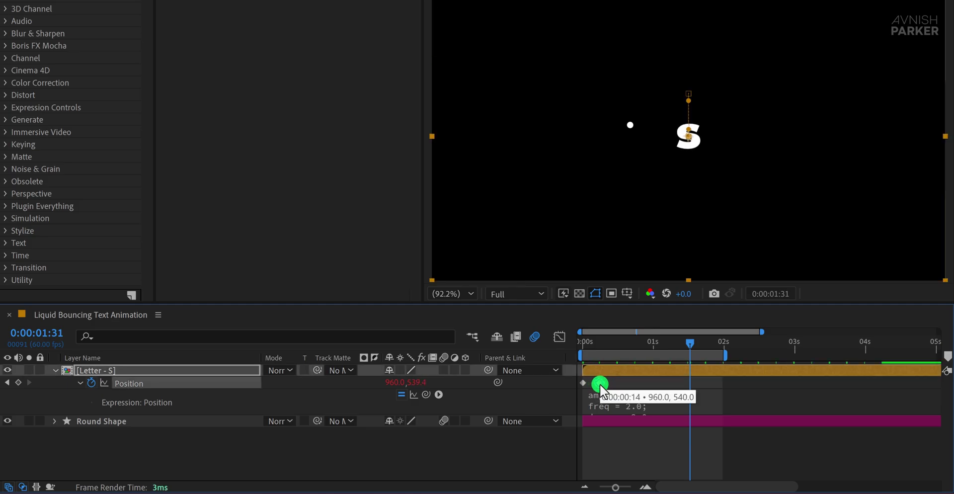
pyautogui.press('space')
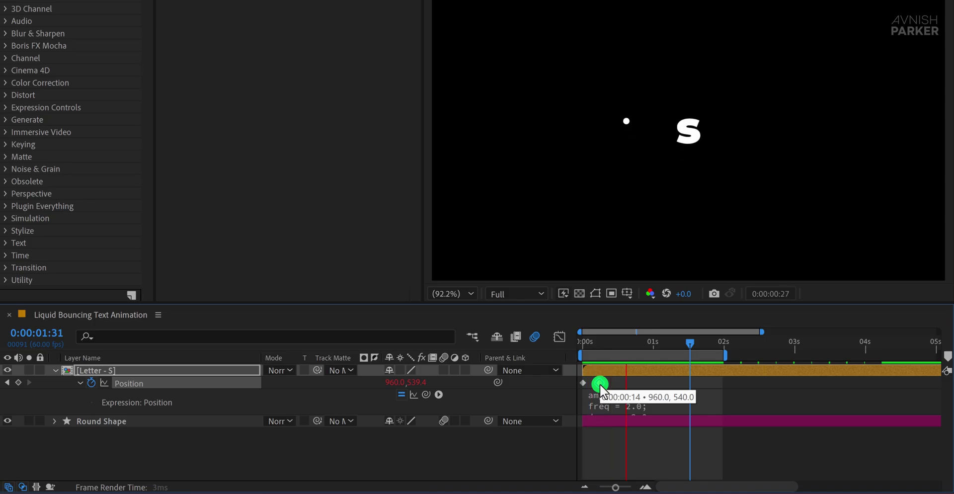
pyautogui.press('space')
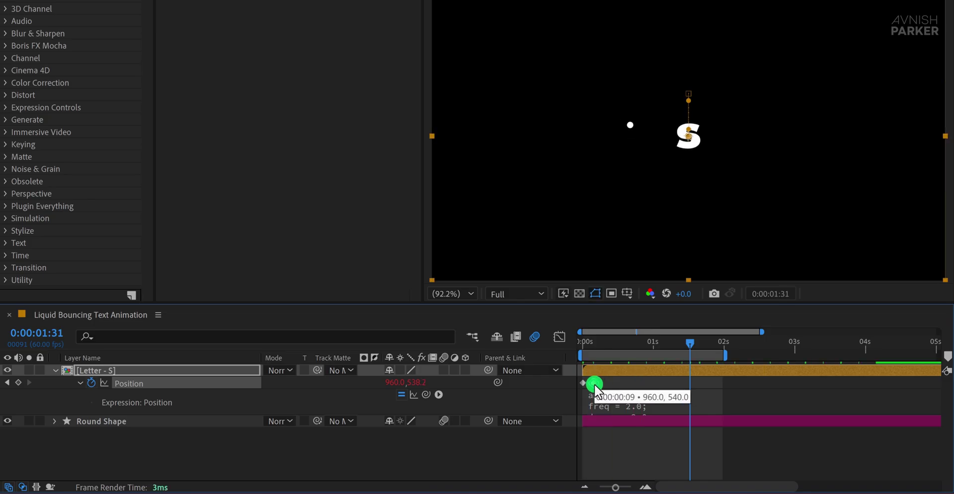
pyautogui.press('space')
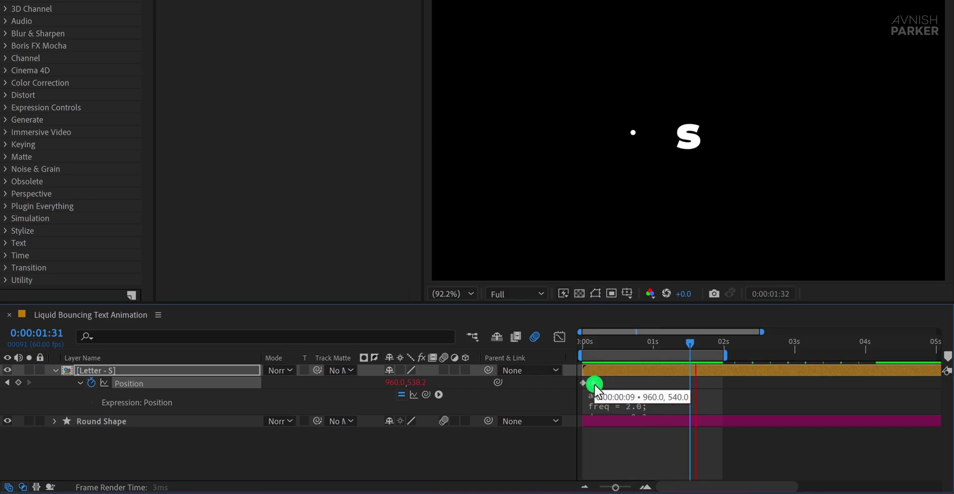
# Step: Easy-ease the Position keyframes and steepen their speed curve into a narrow spike in the Graph Editor
pyautogui.click(592, 387)
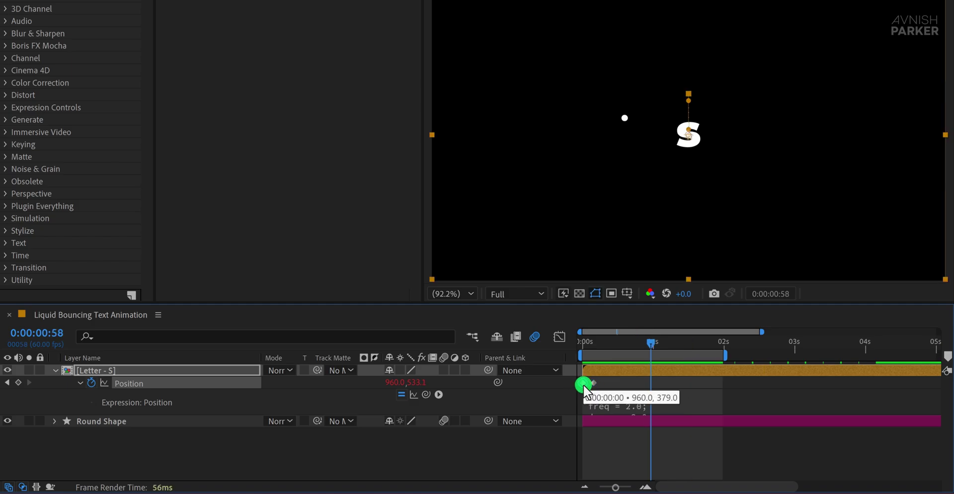
pyautogui.press('F9')
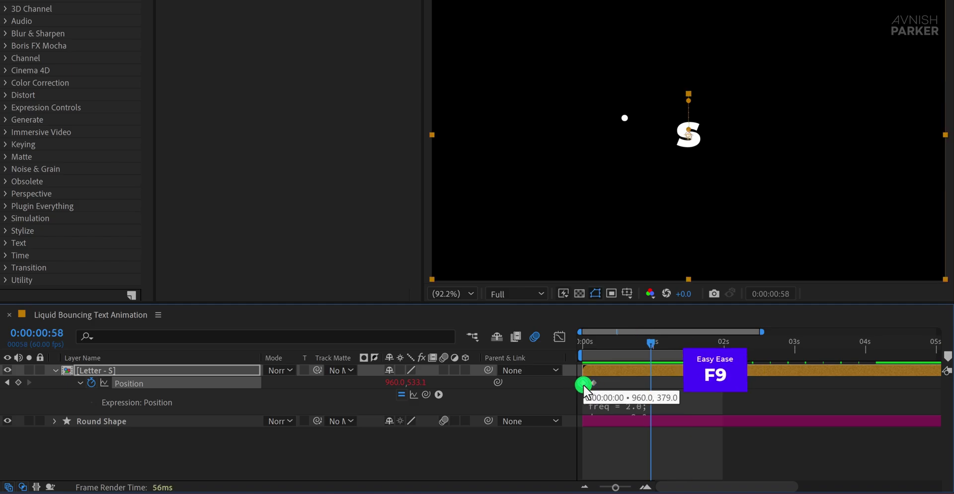
pyautogui.click(559, 334)
pyautogui.click(577, 358)
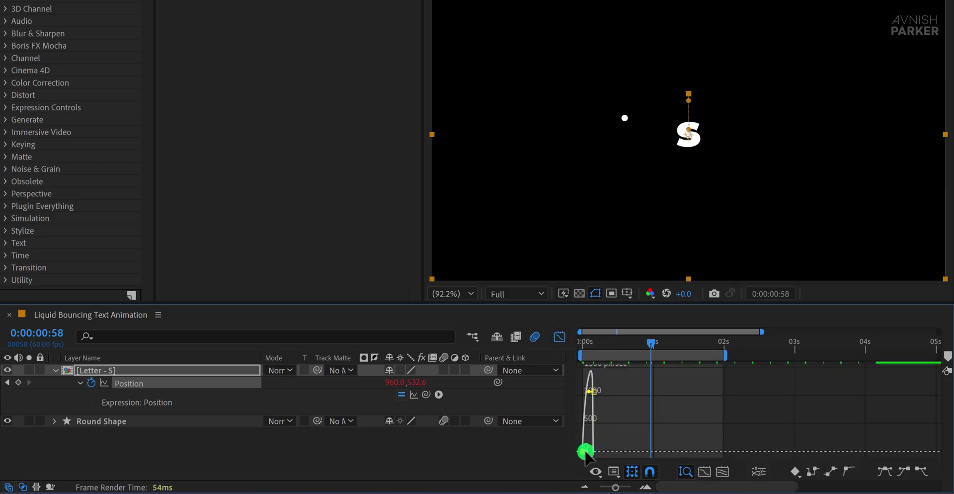
pyautogui.moveTo(587, 454); pyautogui.dragTo(590, 454)
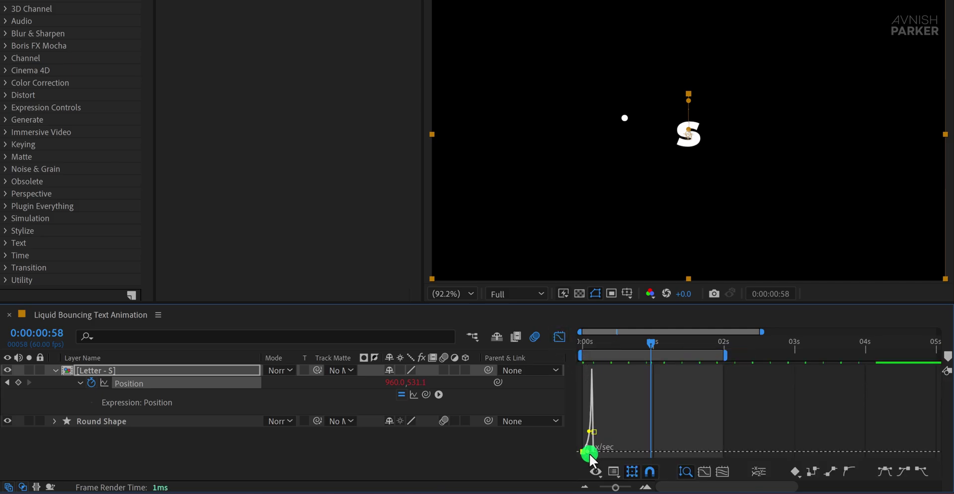
pyautogui.click(578, 384)
pyautogui.click(562, 336)
# Step: Preview the snappier drop, scrub through its start, and select Letter - S
pyautogui.click(562, 444)
pyautogui.press('space')
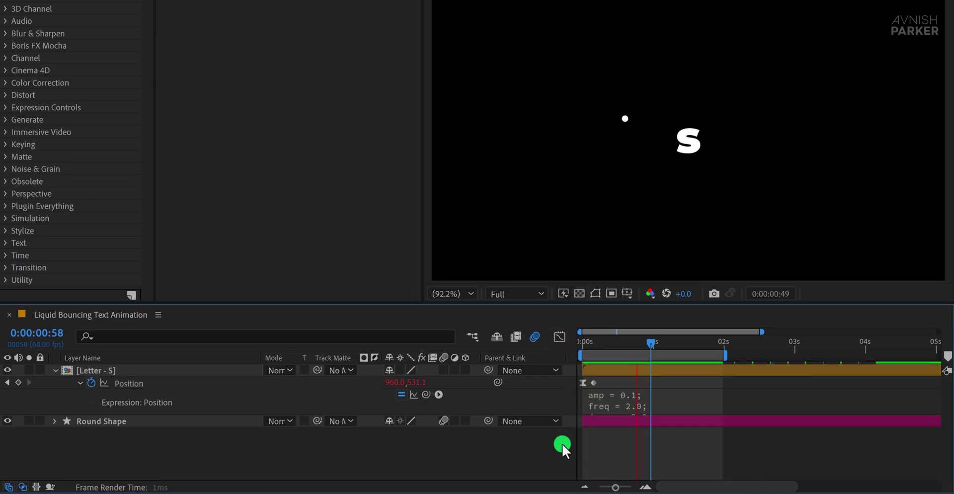
pyautogui.moveTo(615, 344)
pyautogui.mouseDown()
pyautogui.moveTo(583, 341)
pyautogui.moveTo(632, 351)
pyautogui.mouseUp()
pyautogui.click(113, 371)
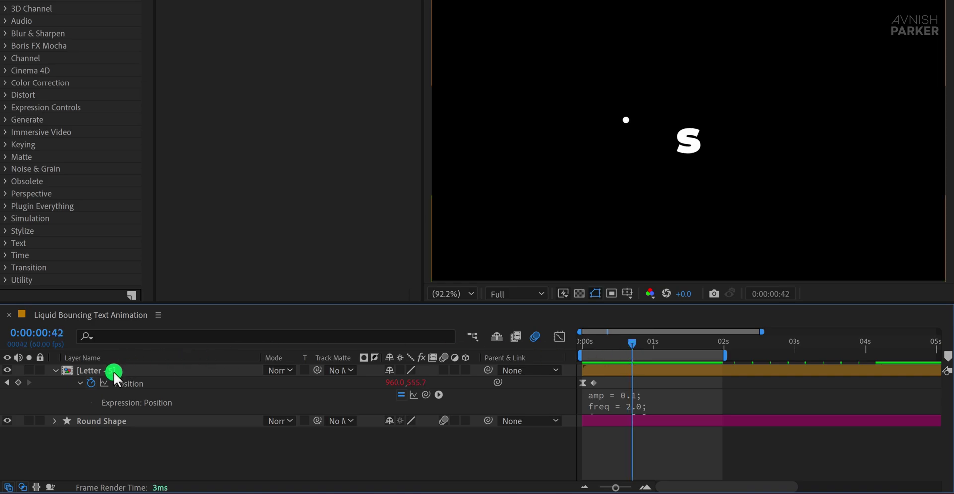
# Step: Inside the Letter - S precomp, add CC Lens to the s layer with Convergence 33 and Size 28
pyautogui.doubleClick(114, 372)
pyautogui.click(117, 370)
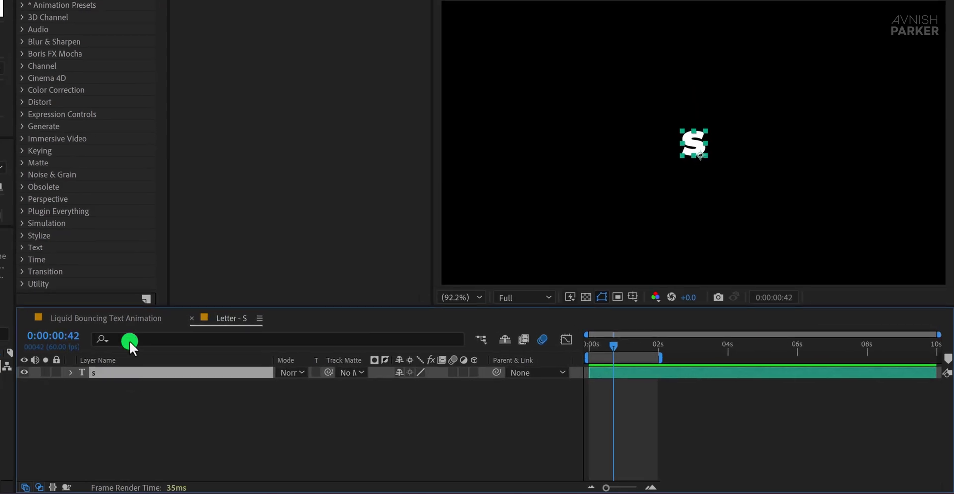
pyautogui.click(189, 53)
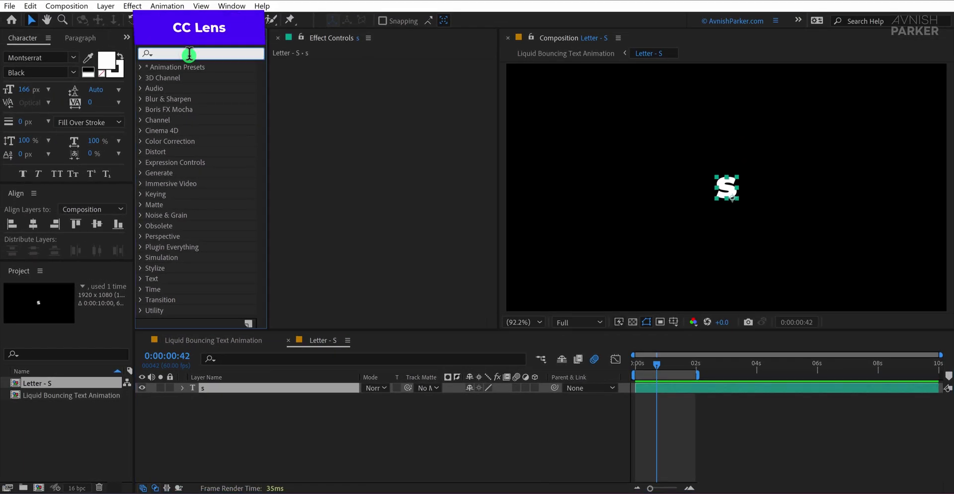
pyautogui.write('lens')
pyautogui.moveTo(175, 99); pyautogui.dragTo(353, 119)
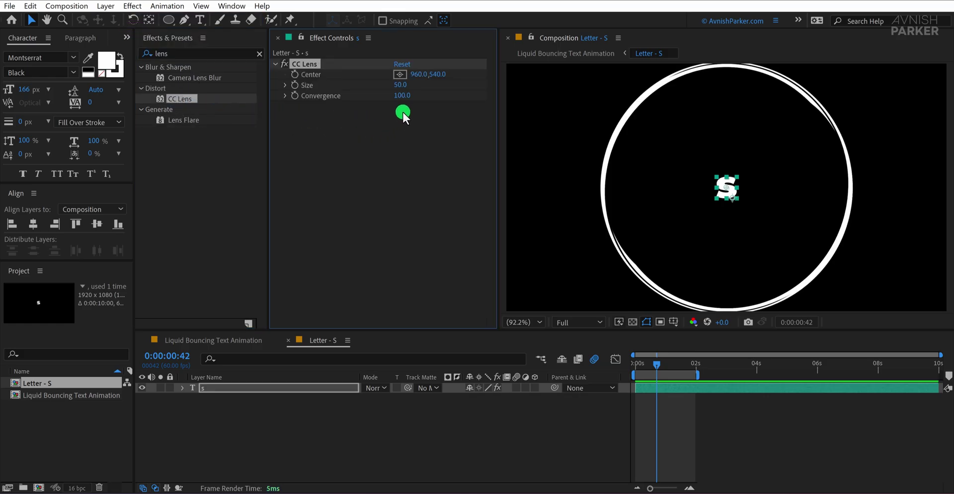
pyautogui.moveTo(404, 98); pyautogui.dragTo(381, 100)
pyautogui.scroll(3, 789, 162)
pyautogui.moveTo(752, 194); pyautogui.dragTo(609, 157)
pyautogui.moveTo(410, 89)
pyautogui.mouseDown()
pyautogui.moveTo(392, 81)
pyautogui.moveTo(403, 88)
pyautogui.moveTo(426, 79)
pyautogui.moveTo(374, 87)
pyautogui.moveTo(403, 85)
pyautogui.mouseUp()
# Step: Keyframe CC Lens Size from 0 at the start to 50 at 0:00:00:39, then preview the S growing in
pyautogui.click(529, 321)
pyautogui.click(529, 116)
pyautogui.moveTo(654, 369); pyautogui.dragTo(628, 368)
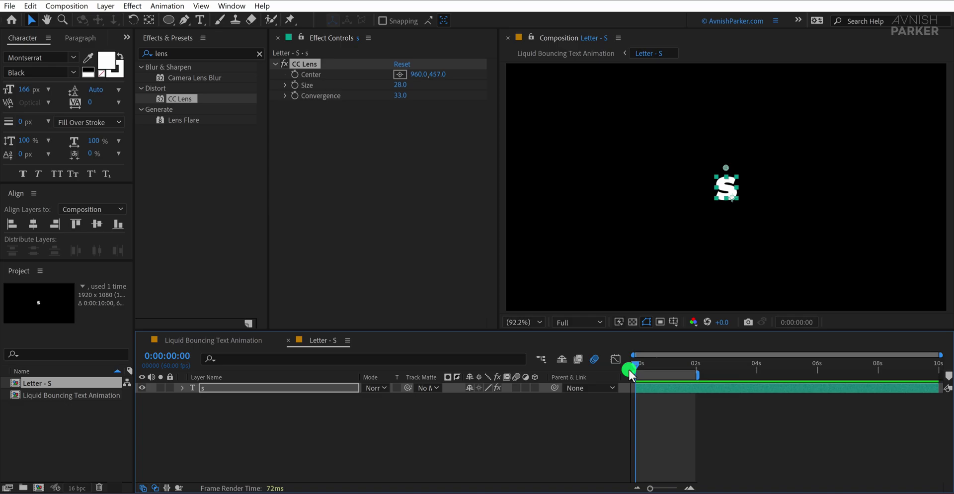
pyautogui.click(295, 89)
pyautogui.moveTo(399, 85); pyautogui.dragTo(381, 94)
pyautogui.moveTo(636, 365); pyautogui.dragTo(657, 372)
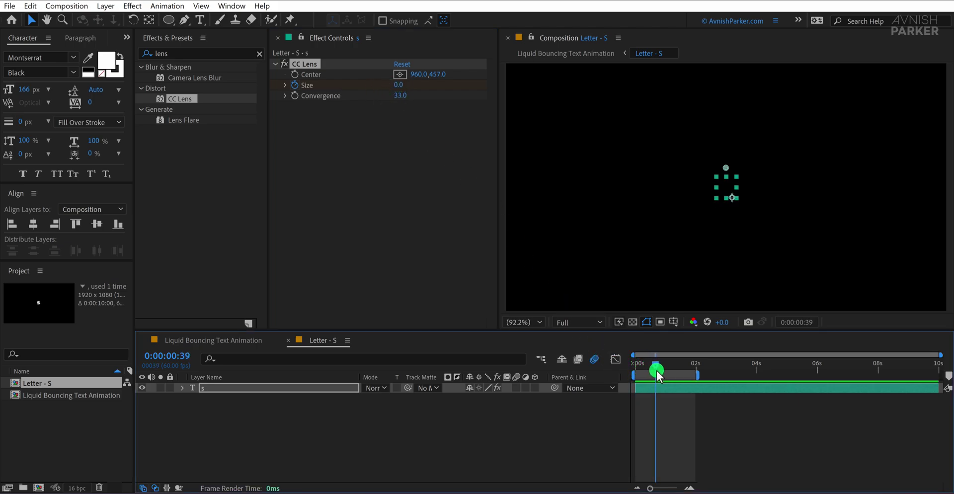
pyautogui.click(401, 86)
pyautogui.write('50')
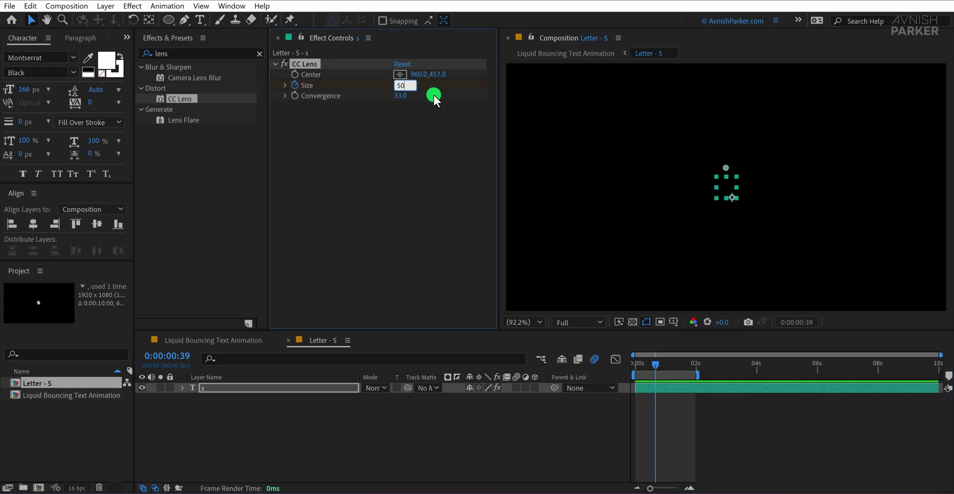
pyautogui.press('Return')
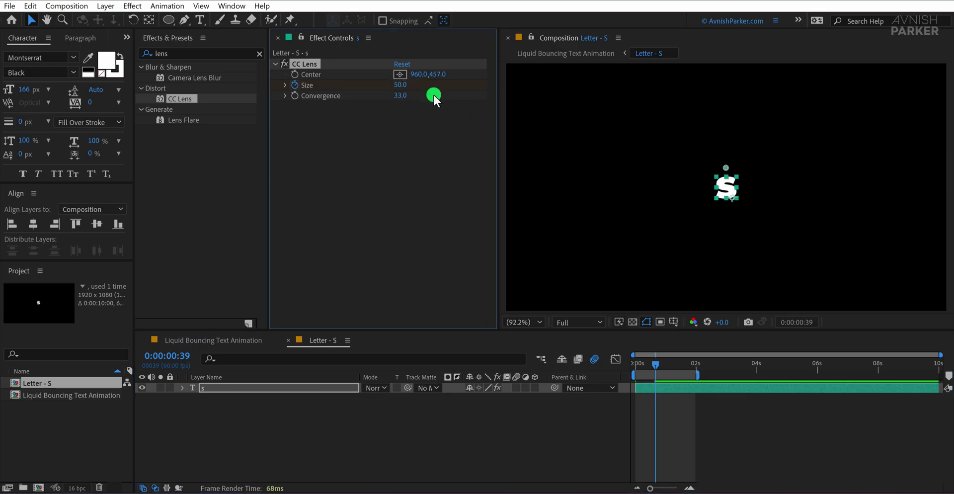
pyautogui.press('space')
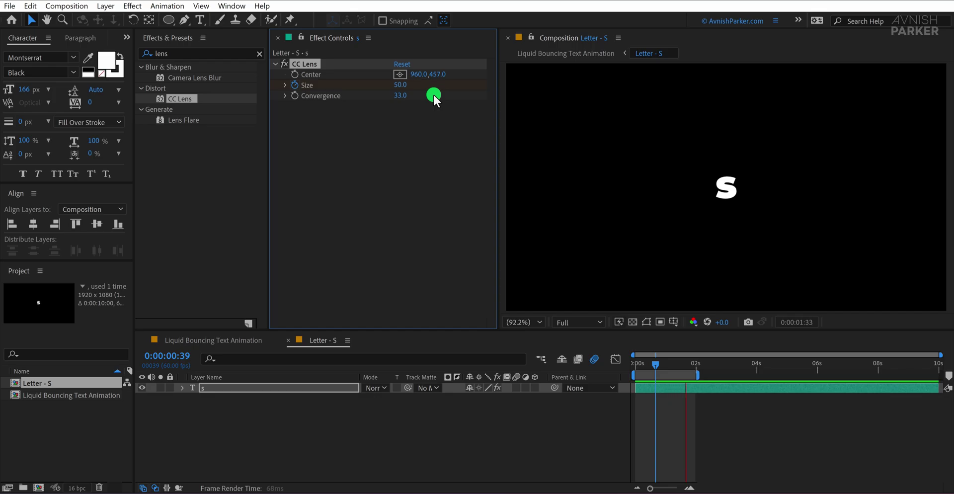
pyautogui.press('space')
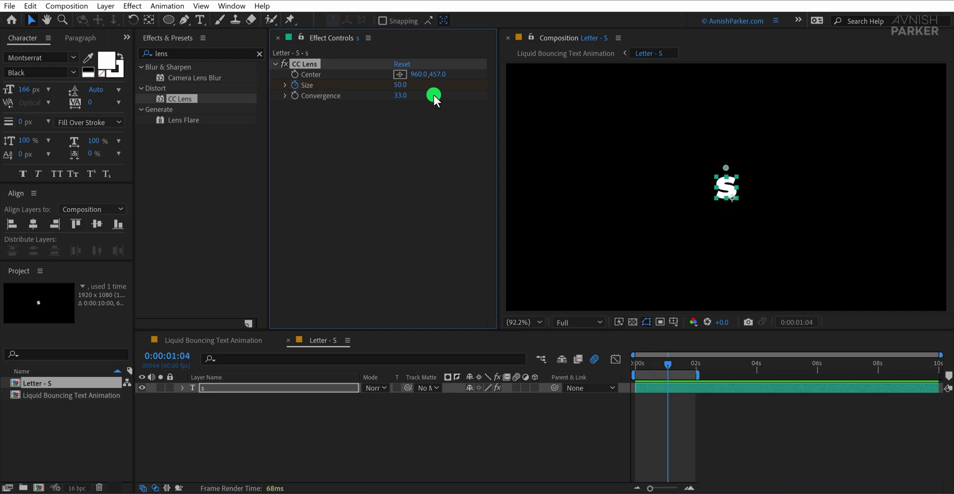
# Step: In Liquid Bouncing Text Animation, lower Letter - S's starting Position Y from 379 to 459 and preview
pyautogui.click(245, 340)
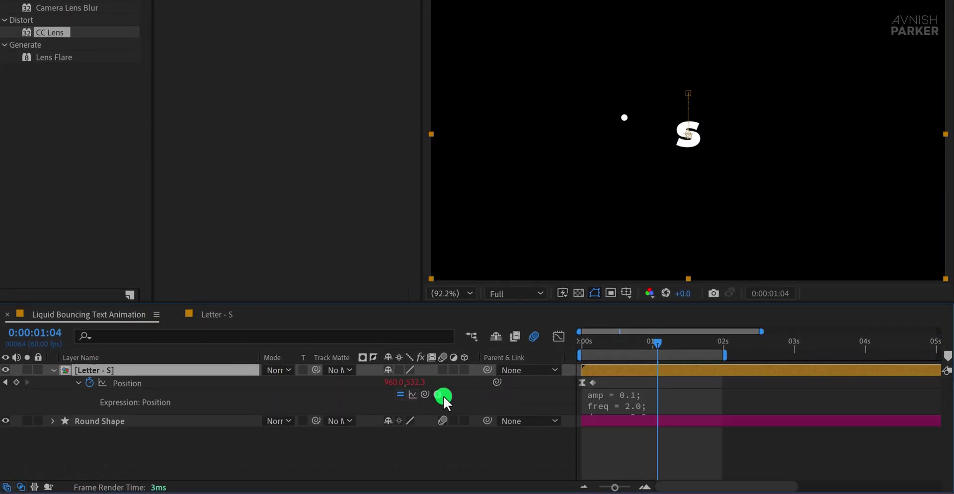
pyautogui.moveTo(592, 344)
pyautogui.mouseDown()
pyautogui.moveTo(575, 343)
pyautogui.moveTo(586, 336)
pyautogui.moveTo(592, 345)
pyautogui.moveTo(581, 347)
pyautogui.moveTo(601, 348)
pyautogui.moveTo(579, 351)
pyautogui.mouseUp()
pyautogui.press('space')
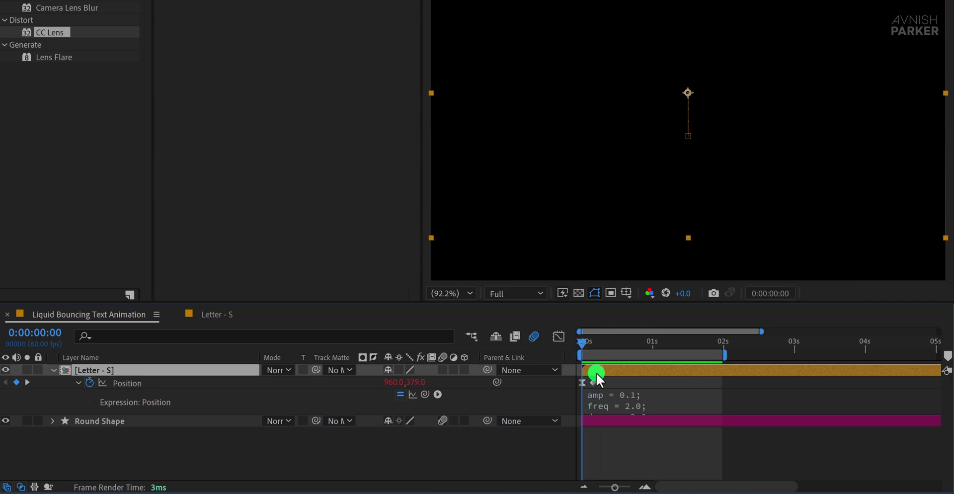
pyautogui.click(582, 383)
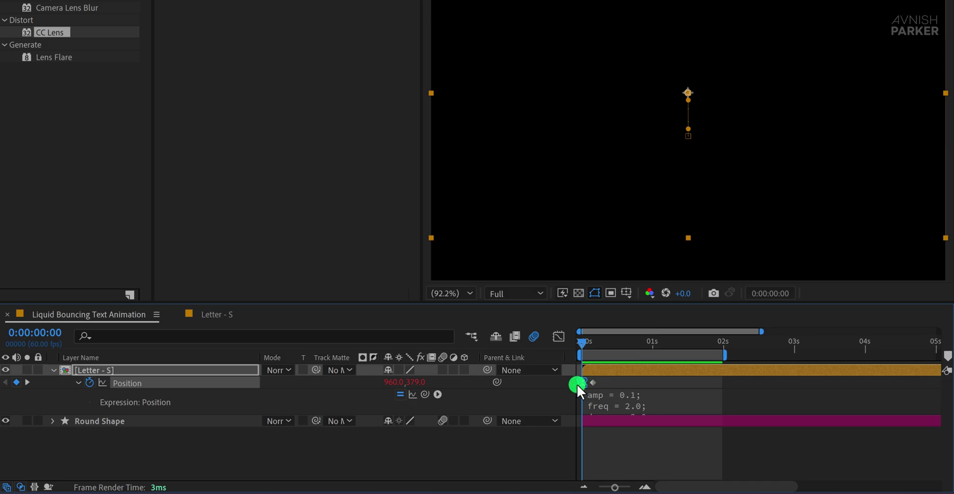
pyautogui.moveTo(405, 382); pyautogui.dragTo(478, 379)
pyautogui.click(544, 395)
pyautogui.press('space')
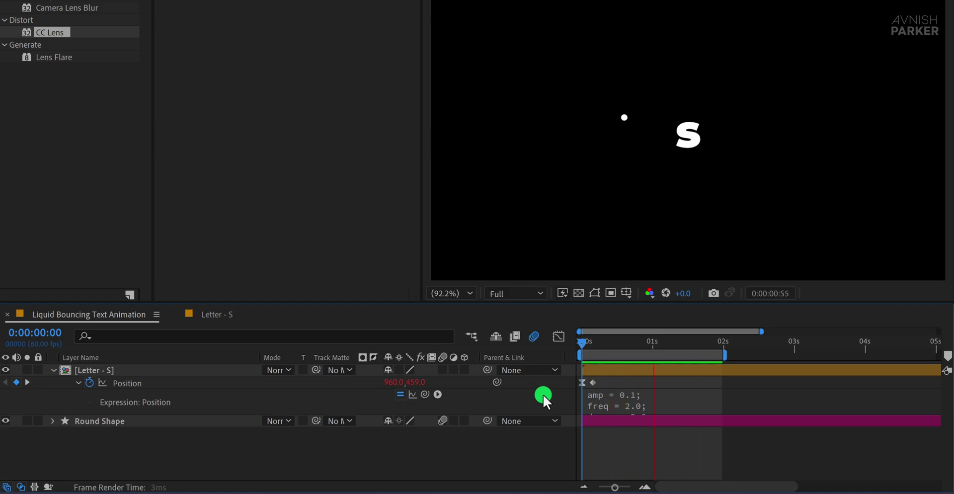
# Step: At the frame-9 keyframe, move the S down-left to 755.1, 664.7 and preview the bounce
pyautogui.click(604, 343)
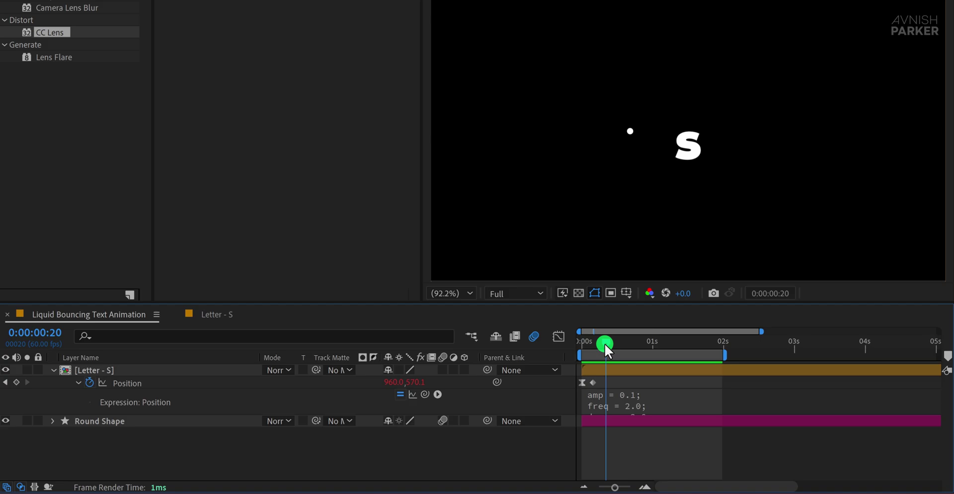
pyautogui.click(602, 342)
pyautogui.press('j')
pyautogui.moveTo(604, 382); pyautogui.dragTo(568, 388)
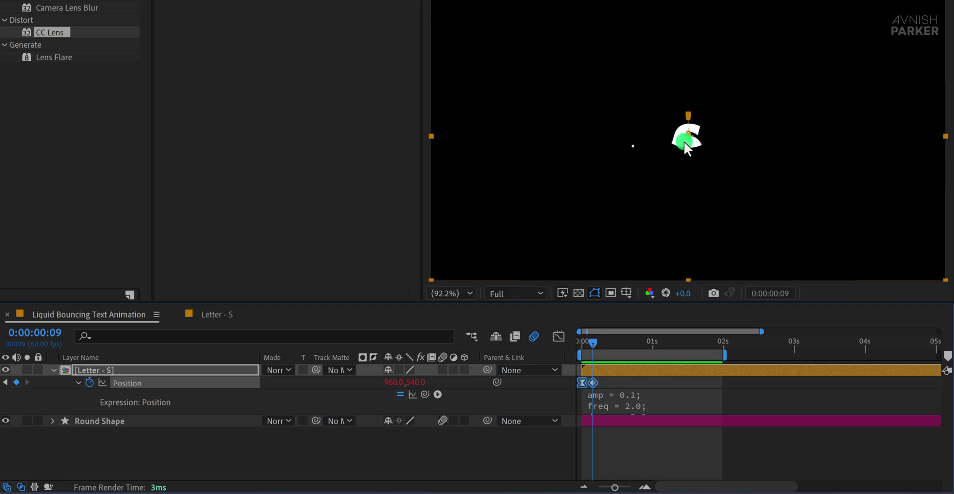
pyautogui.moveTo(684, 141); pyautogui.dragTo(629, 178)
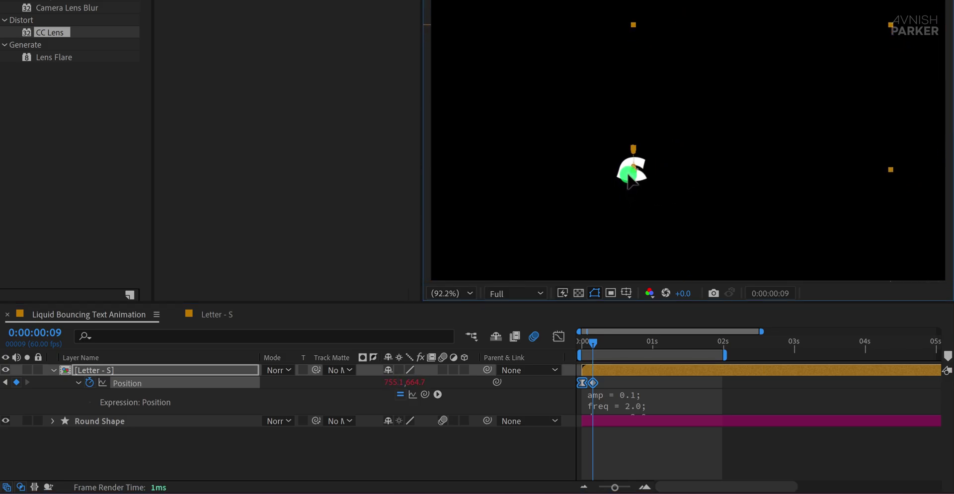
pyautogui.click(591, 383)
pyautogui.click(545, 443)
pyautogui.press('space')
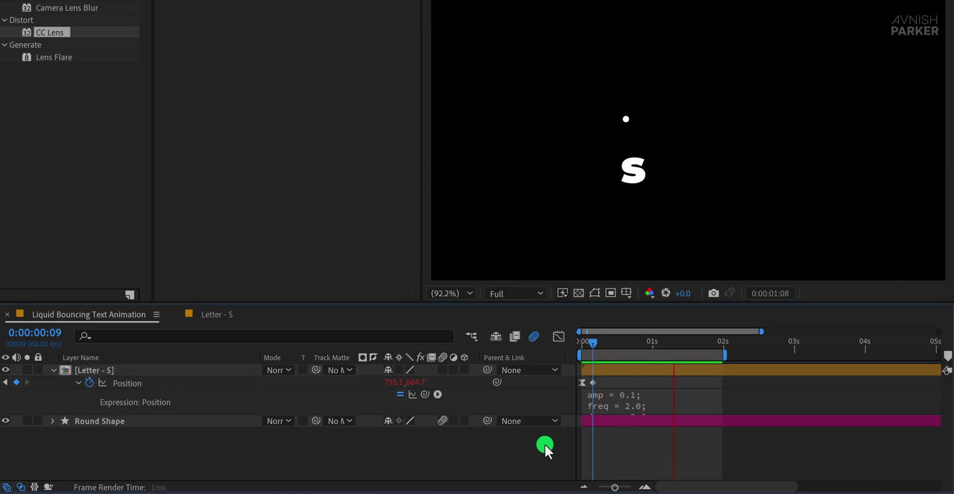
# Step: Delay the Letter - S layer to start at 0:00:01:48 and extend the work area to about 4 seconds
pyautogui.moveTo(659, 354); pyautogui.dragTo(709, 351)
pyautogui.moveTo(616, 370); pyautogui.dragTo(743, 373)
pyautogui.moveTo(727, 355); pyautogui.dragTo(854, 356)
pyautogui.press('space')
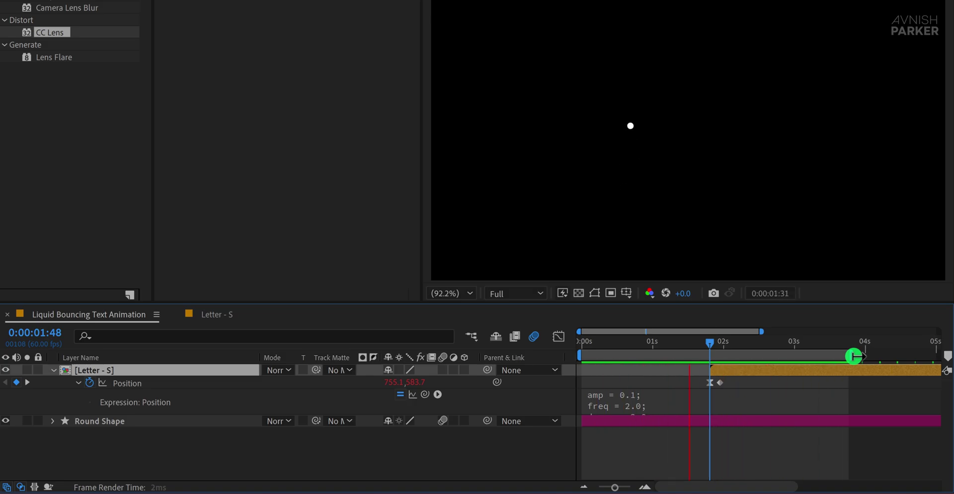
pyautogui.moveTo(800, 342); pyautogui.dragTo(762, 350)
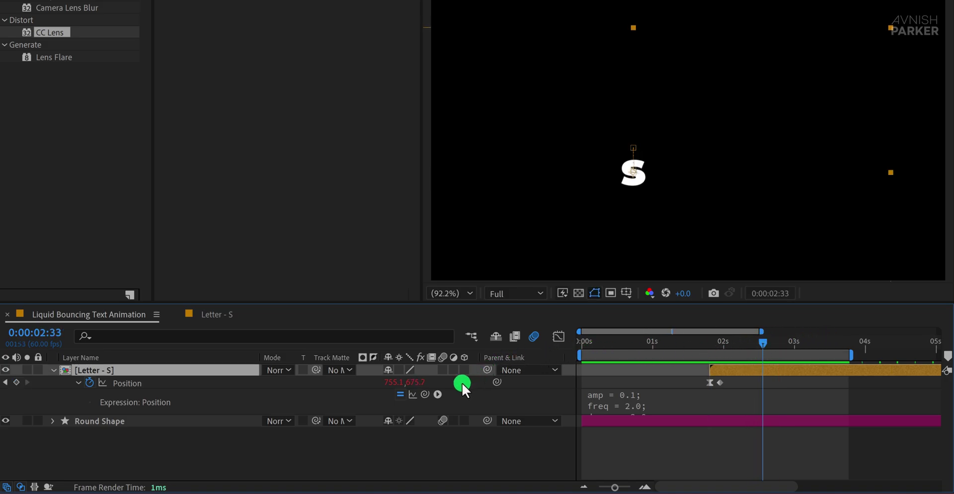
# Step: Enable motion blur on Letter - S and duplicate its precomp, naming the copy 'Letter - n'
pyautogui.click(442, 371)
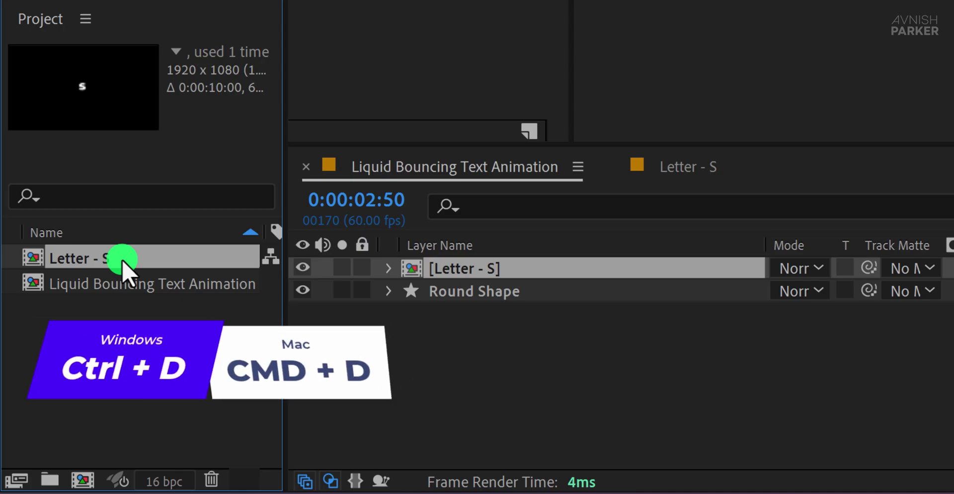
pyautogui.hotkey('ctrl', 'd')
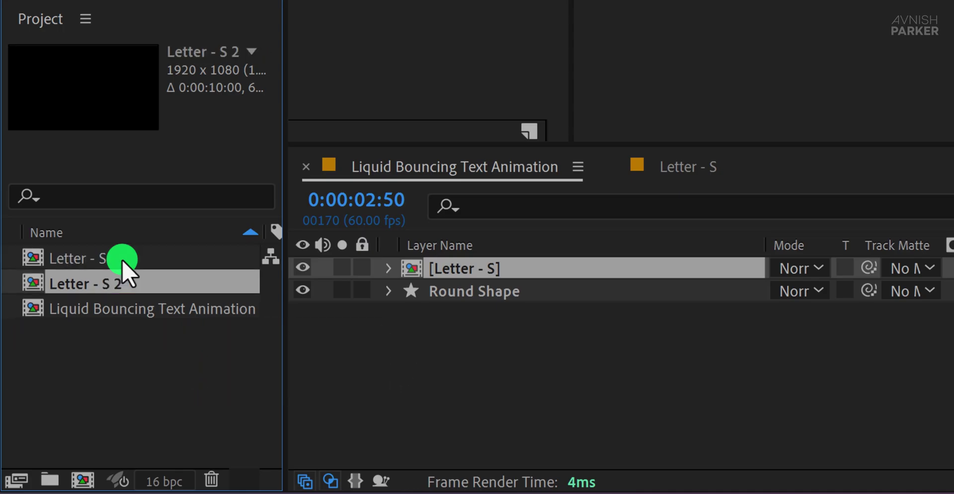
pyautogui.press('Return')
pyautogui.write('Letter - n')
pyautogui.press('Return')
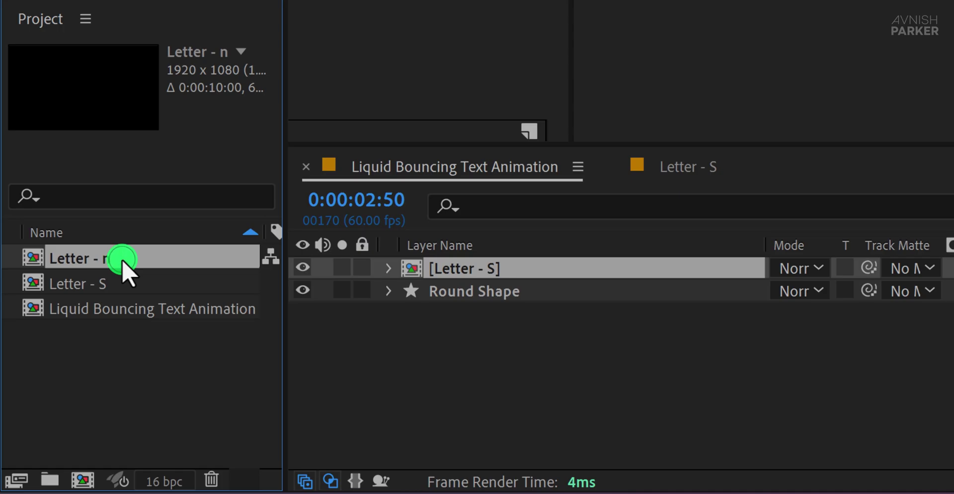
# Step: Duplicate the Letter - S layer and replace the copy with the Letter - n precomp
pyautogui.click(555, 271)
pyautogui.hotkey('ctrl', 'd')
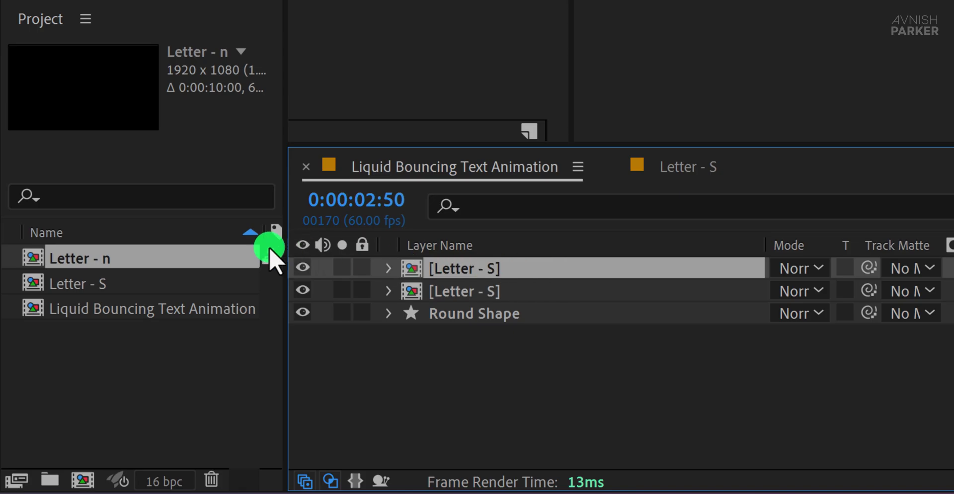
pyautogui.moveTo(136, 255); pyautogui.dragTo(485, 273)
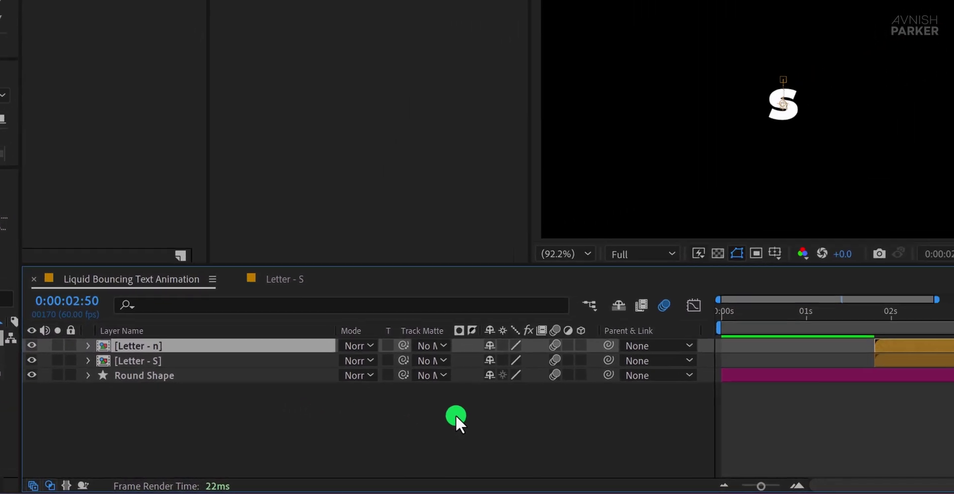
pyautogui.click(456, 415)
# Step: Change the letter inside the Letter - n precomp to 'n' and check it in the main comp
pyautogui.moveTo(810, 318); pyautogui.dragTo(893, 330)
pyautogui.doubleClick(876, 351)
pyautogui.click(715, 352)
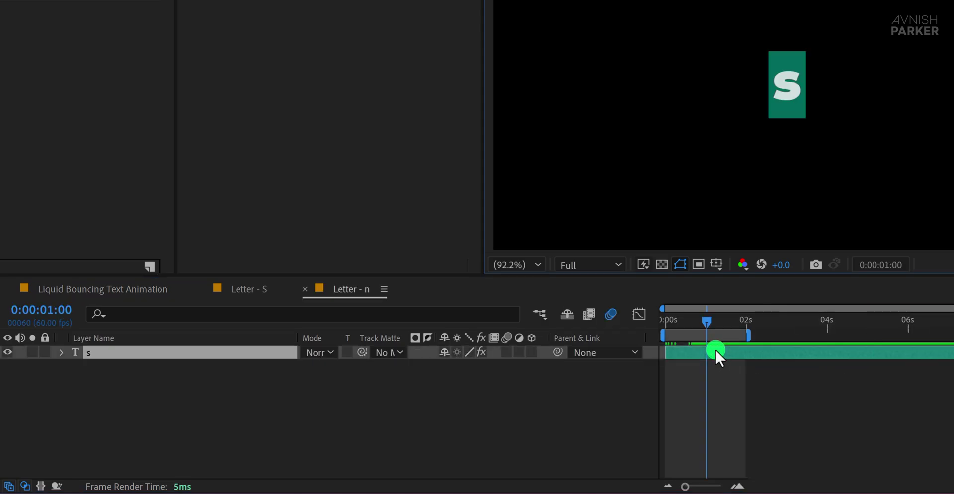
pyautogui.write('n')
pyautogui.click(463, 386)
pyautogui.click(144, 289)
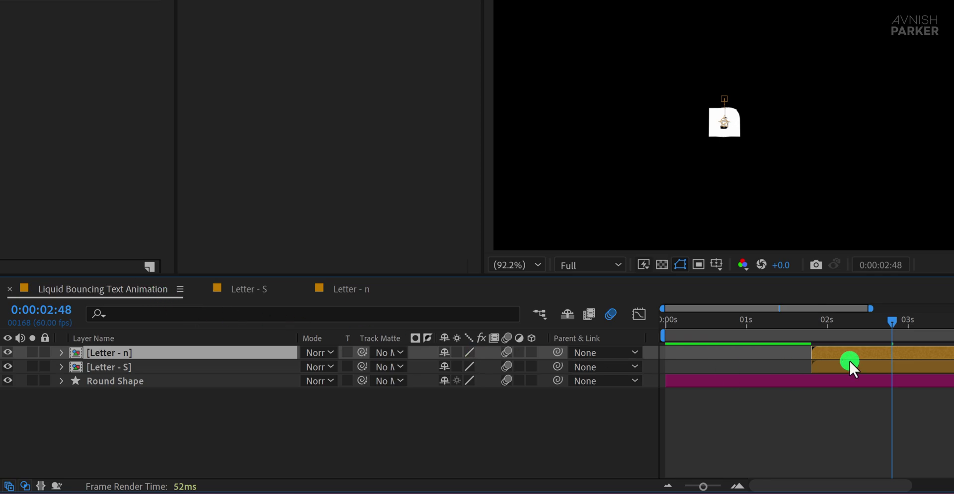
pyautogui.moveTo(818, 320); pyautogui.dragTo(888, 329)
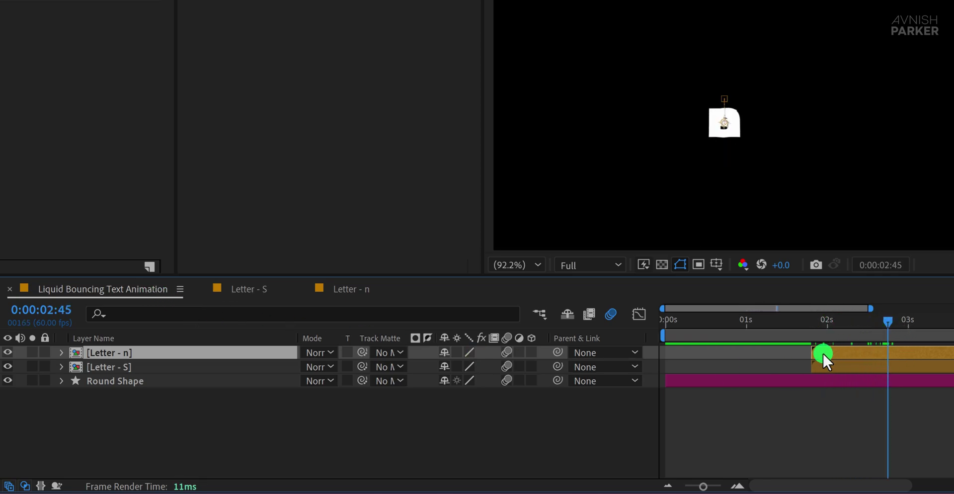
# Step: Shift the n's Position keyframe so the letter lands just right of the s
pyautogui.press('u')
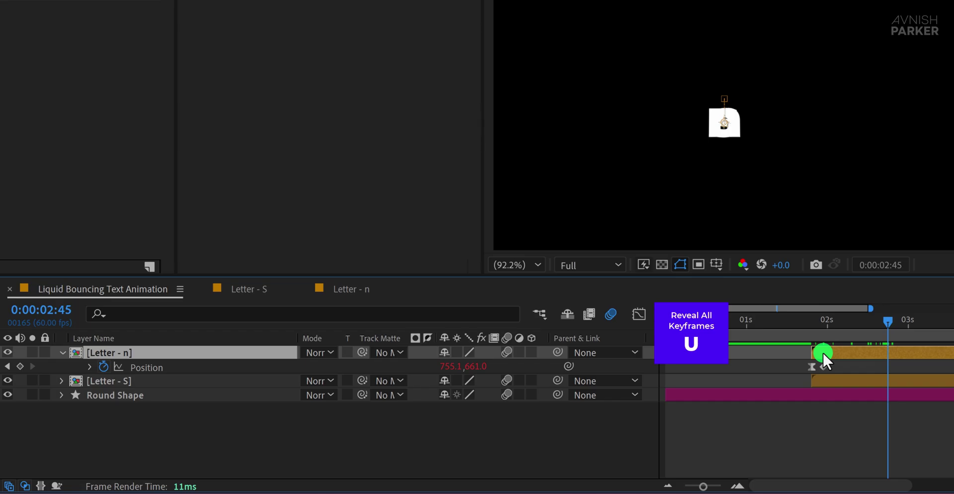
pyautogui.moveTo(835, 324); pyautogui.dragTo(829, 322)
pyautogui.moveTo(834, 363); pyautogui.dragTo(807, 372)
pyautogui.click(814, 366)
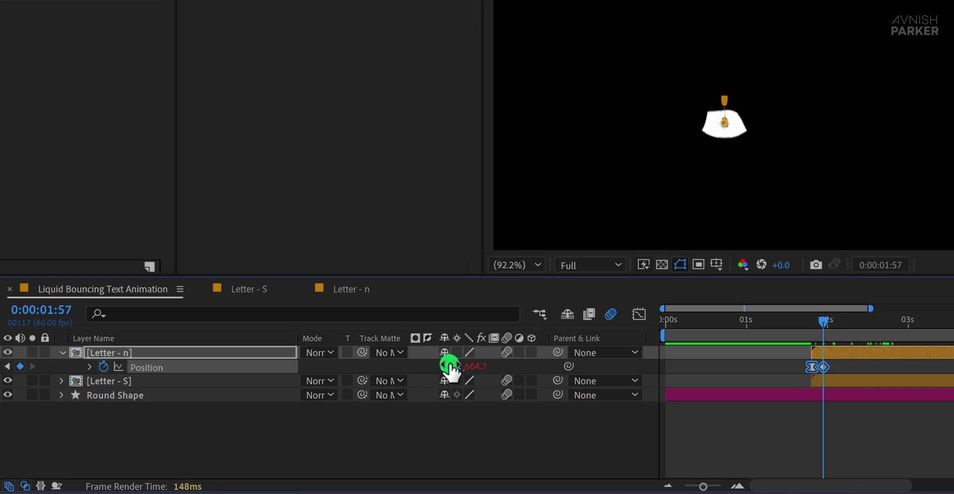
pyautogui.moveTo(452, 365); pyautogui.dragTo(566, 366)
pyautogui.moveTo(838, 324)
pyautogui.mouseDown()
pyautogui.moveTo(857, 326)
pyautogui.moveTo(840, 326)
pyautogui.mouseUp()
pyautogui.moveTo(452, 366)
pyautogui.mouseDown()
pyautogui.moveTo(473, 364)
pyautogui.moveTo(456, 369)
pyautogui.mouseUp()
# Step: Start Letter - n slightly later than Letter - S and preview the 'sn' drop
pyautogui.click(863, 326)
pyautogui.moveTo(830, 351); pyautogui.dragTo(842, 419)
pyautogui.press('space')
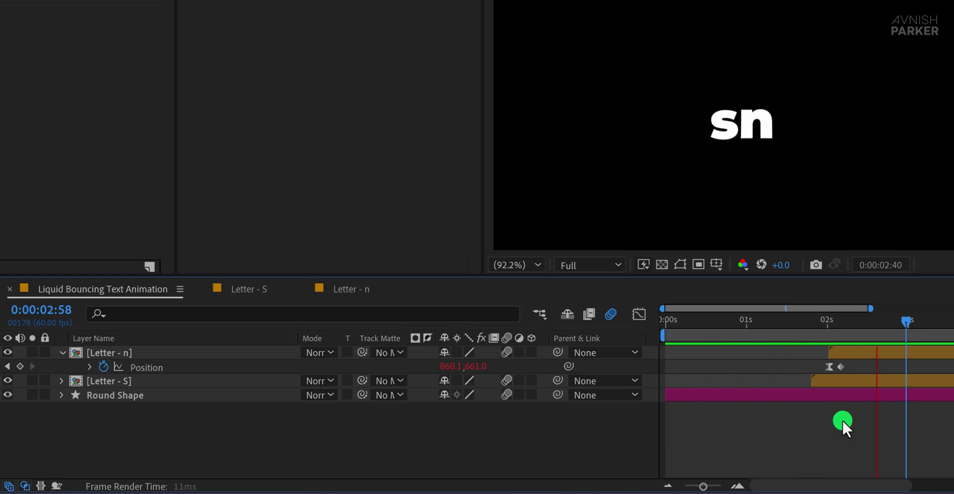
pyautogui.moveTo(821, 321); pyautogui.dragTo(823, 323)
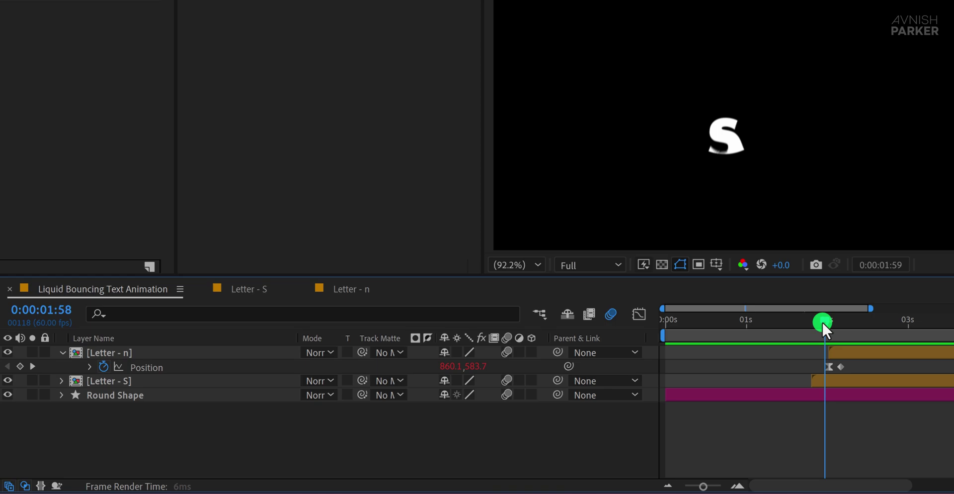
pyautogui.moveTo(822, 321); pyautogui.dragTo(805, 321)
# Step: Duplicate the Round Shape drop and shift the copy slightly later in time
pyautogui.click(709, 392)
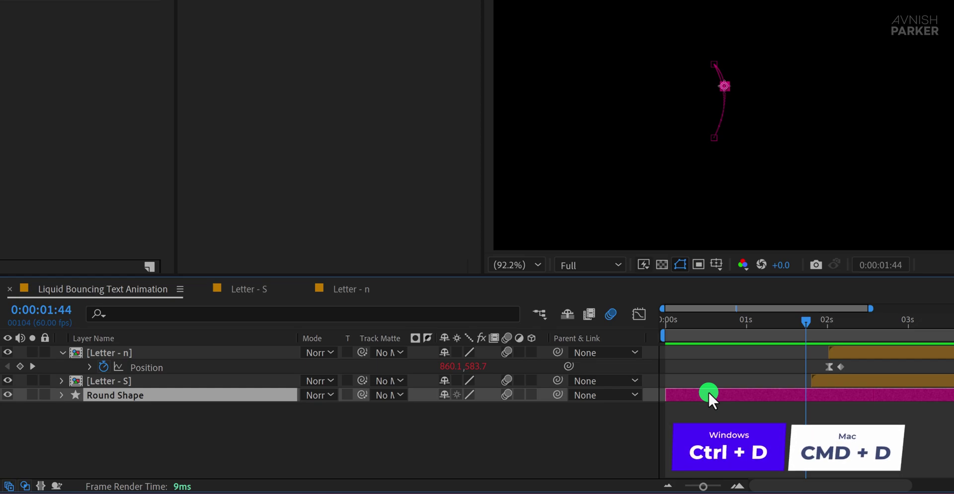
pyautogui.hotkey('ctrl', 'd')
pyautogui.moveTo(710, 393); pyautogui.dragTo(725, 393)
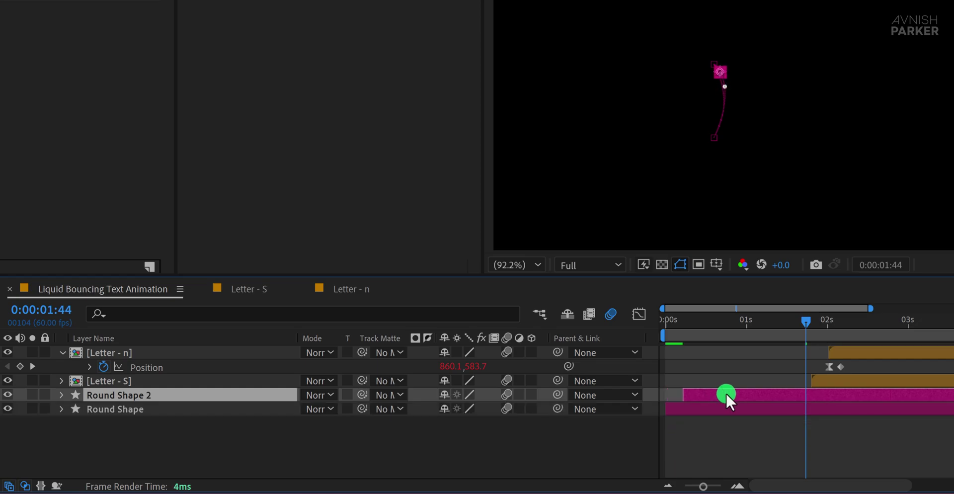
pyautogui.press('u')
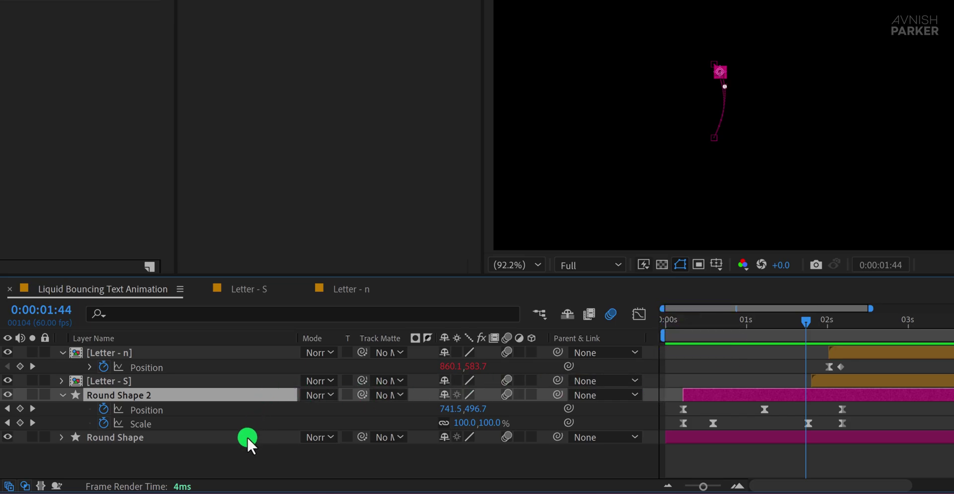
# Step: Add a new Null Object and name it 'Shape - Position'
pyautogui.click(212, 455)
pyautogui.rightClick(212, 455)
pyautogui.moveTo(287, 265)
pyautogui.click(506, 355)
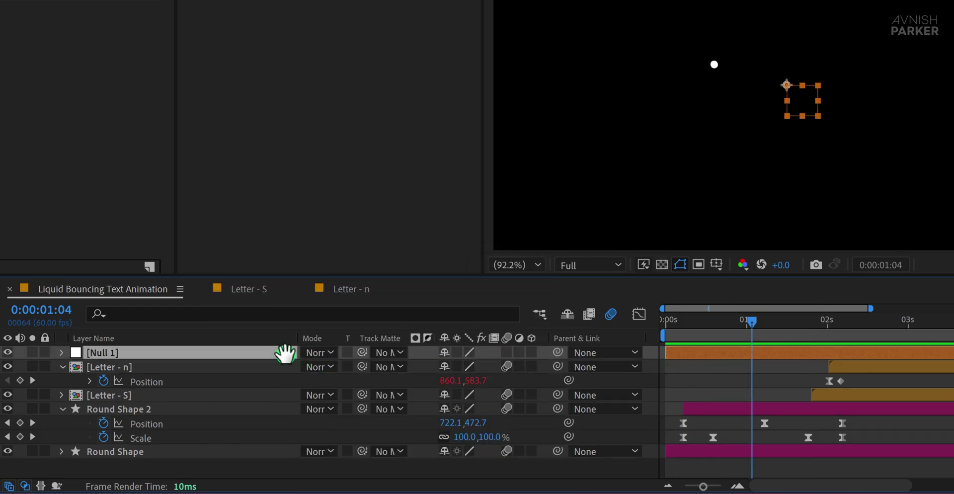
pyautogui.press('Return')
pyautogui.write('Shape - Position')
pyautogui.press('Return')
# Step: Parent the second drop to Shape - Position and move the null right
pyautogui.click(161, 410)
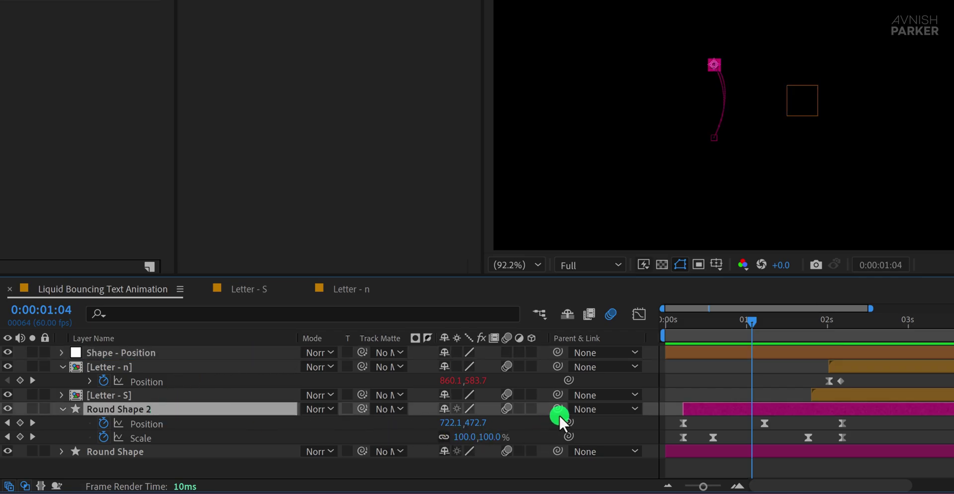
pyautogui.moveTo(559, 413); pyautogui.dragTo(157, 352)
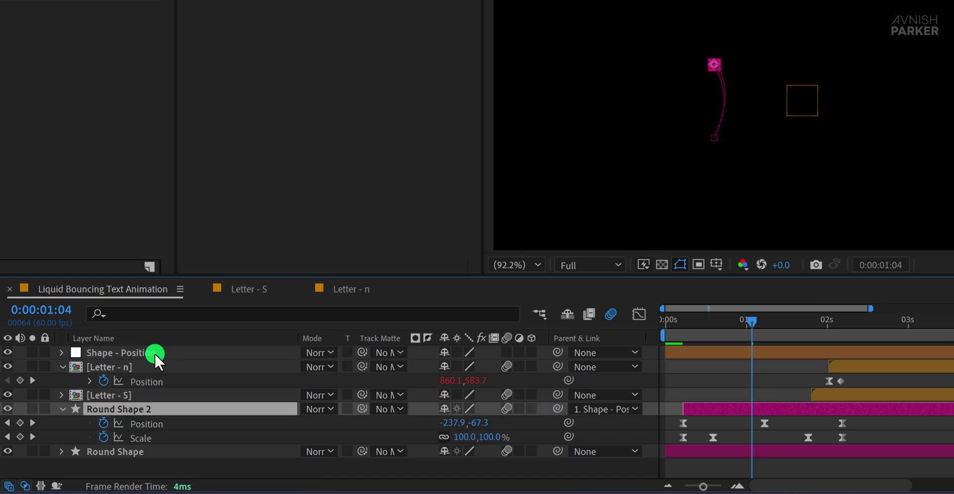
pyautogui.click(154, 353)
pyautogui.press('p')
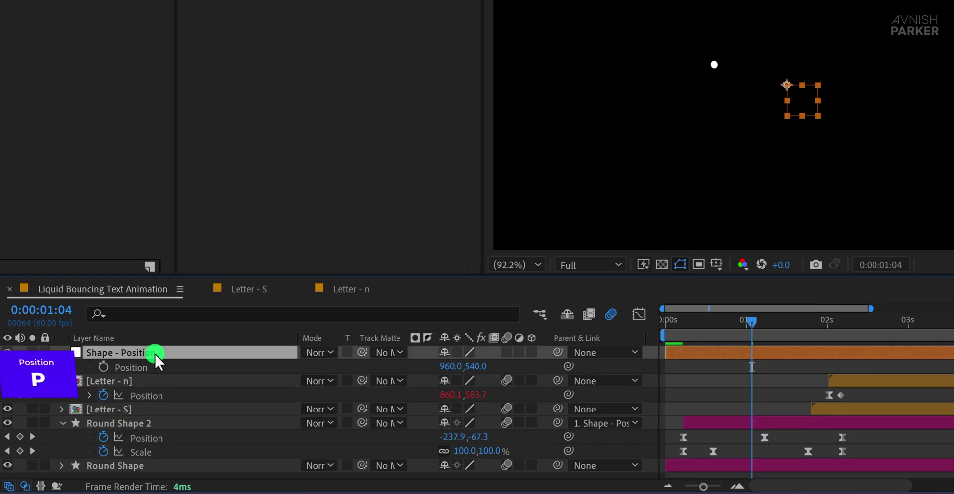
pyautogui.moveTo(452, 367); pyautogui.dragTo(624, 367)
# Step: Scrub to 2:05 and start the Letter - n layer slightly earlier
pyautogui.click(689, 381)
pyautogui.moveTo(789, 328); pyautogui.dragTo(837, 340)
pyautogui.click(875, 371)
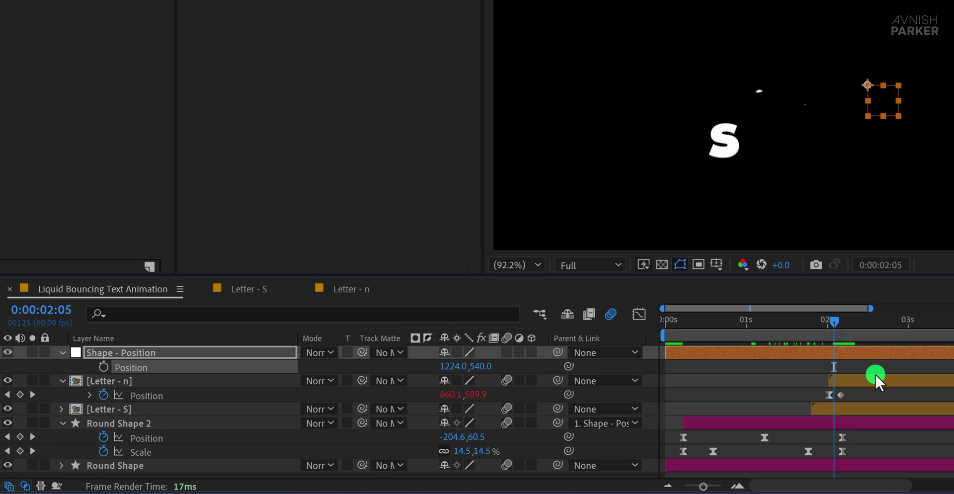
pyautogui.moveTo(875, 374); pyautogui.dragTo(857, 379)
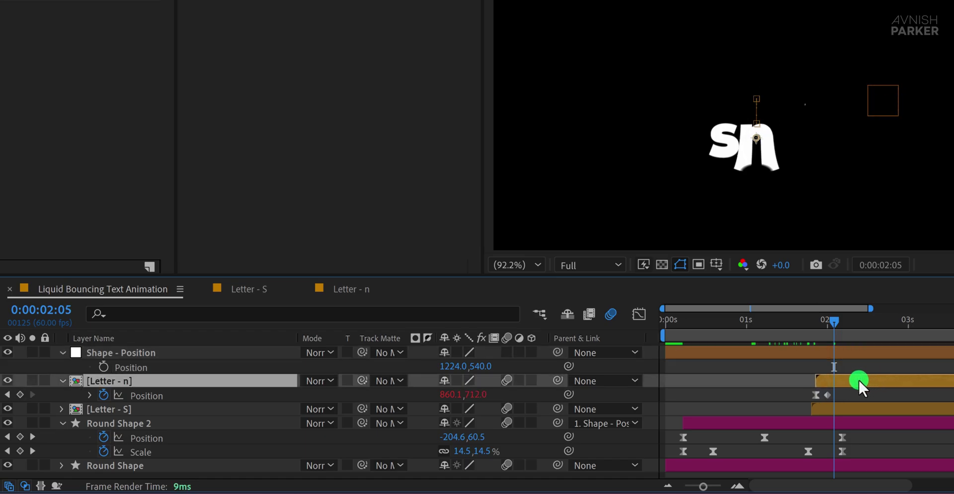
# Step: Move Shape - Position left toward the n, delay Letter - n slightly, and preview
pyautogui.click(846, 346)
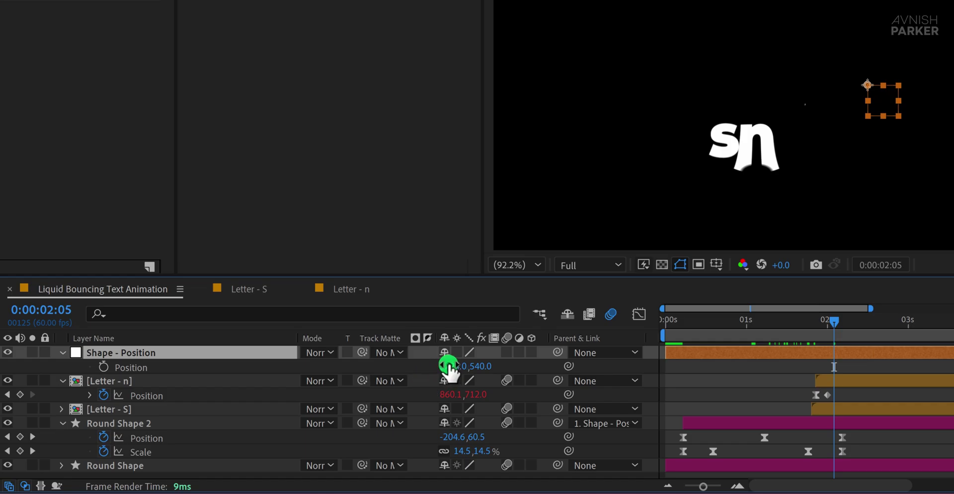
pyautogui.moveTo(447, 367); pyautogui.dragTo(297, 371)
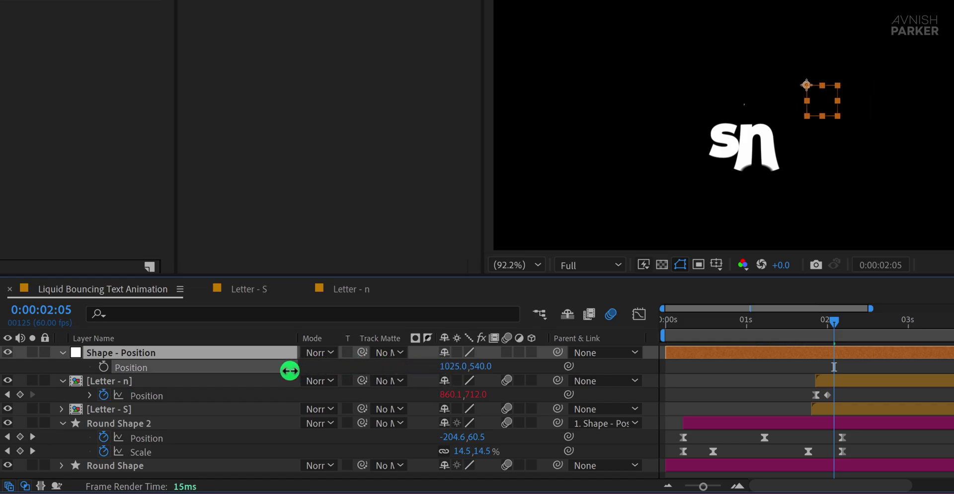
pyautogui.moveTo(808, 318); pyautogui.dragTo(902, 320)
pyautogui.moveTo(835, 379); pyautogui.dragTo(843, 382)
pyautogui.press('space')
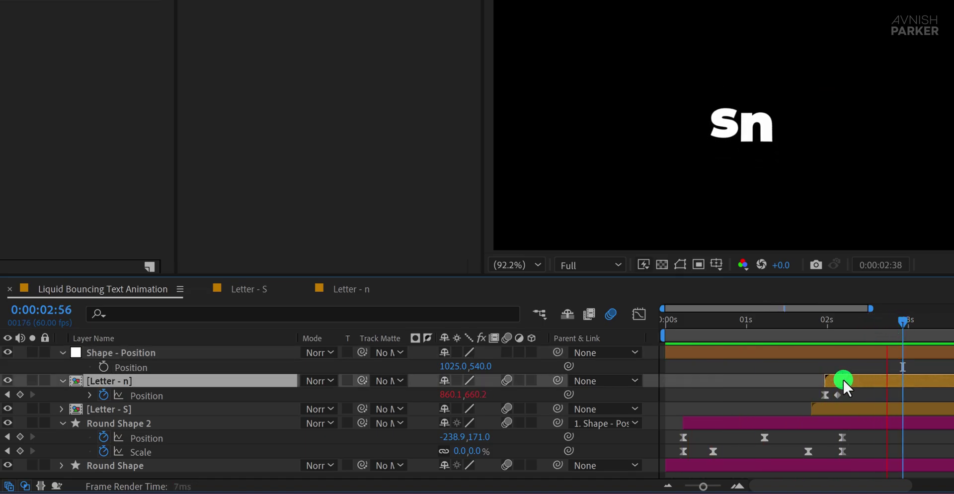
# Step: At 2:05, drag Round Shape 2's motion-path point up-left so it meets the n, then preview
pyautogui.press('space')
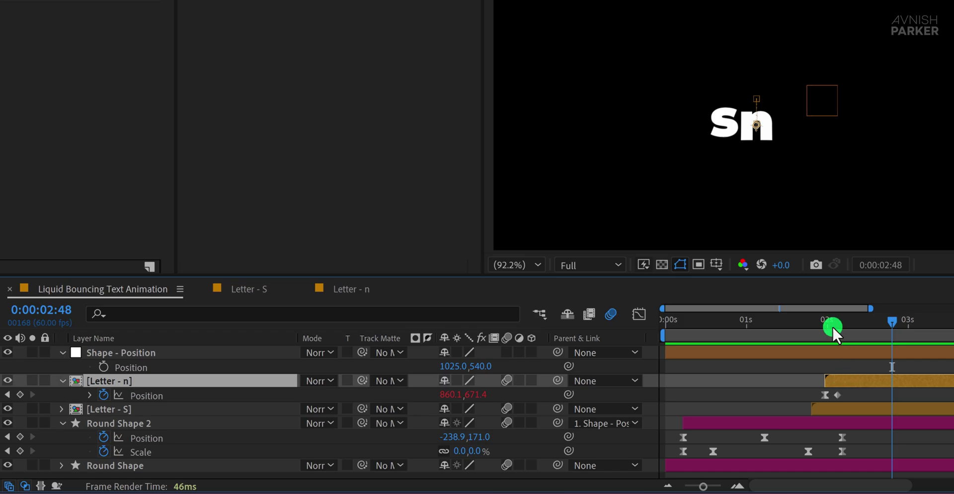
pyautogui.moveTo(831, 320); pyautogui.dragTo(834, 319)
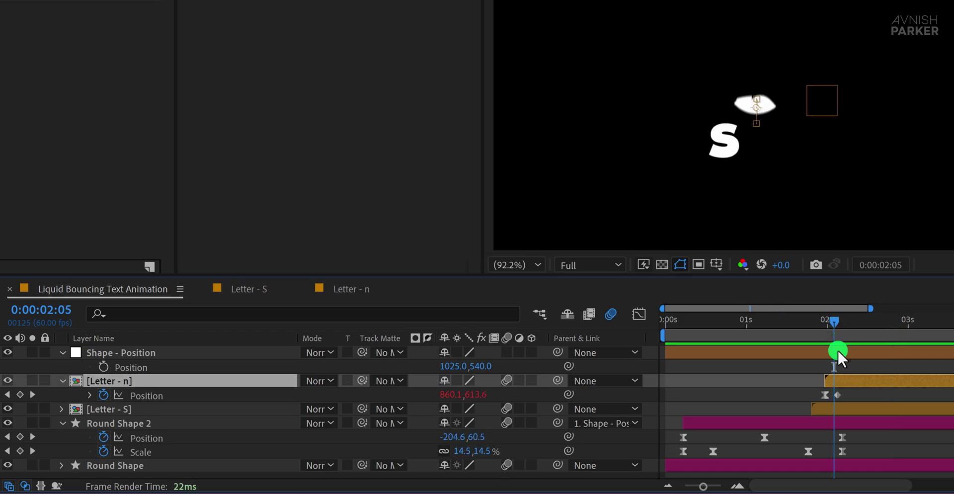
pyautogui.click(820, 421)
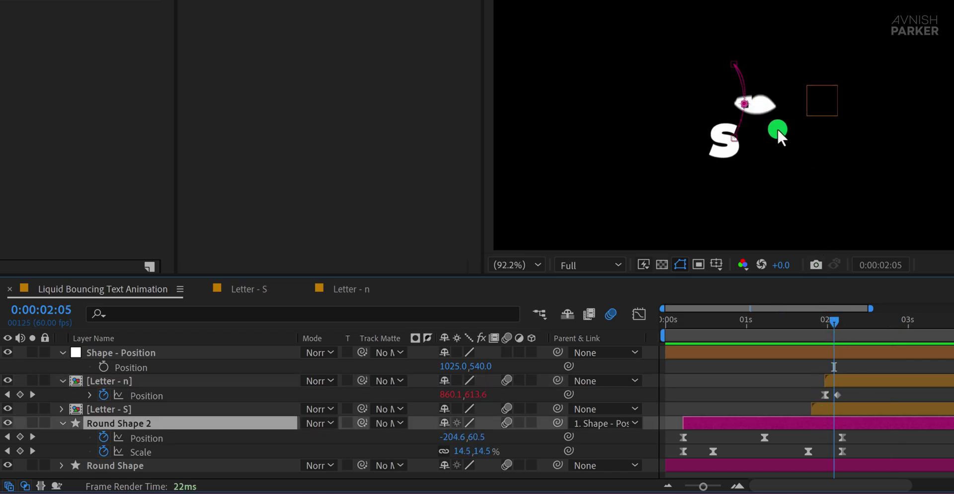
pyautogui.click(736, 144)
pyautogui.moveTo(756, 99); pyautogui.dragTo(741, 79)
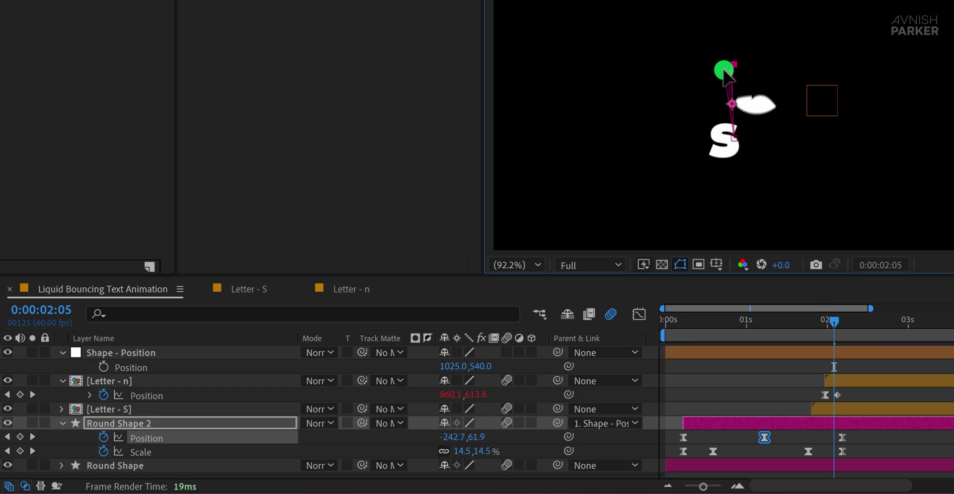
pyautogui.click(864, 392)
pyautogui.press('space')
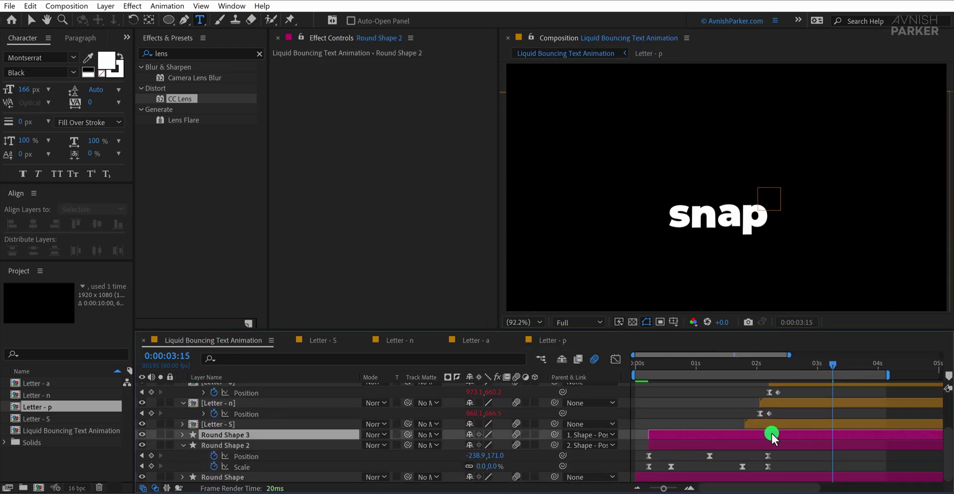
# Step: In the main comp, position Round Shape 4 and the Shape - Position nulls for a and p to spell 'snap'
pyautogui.click(277, 388)
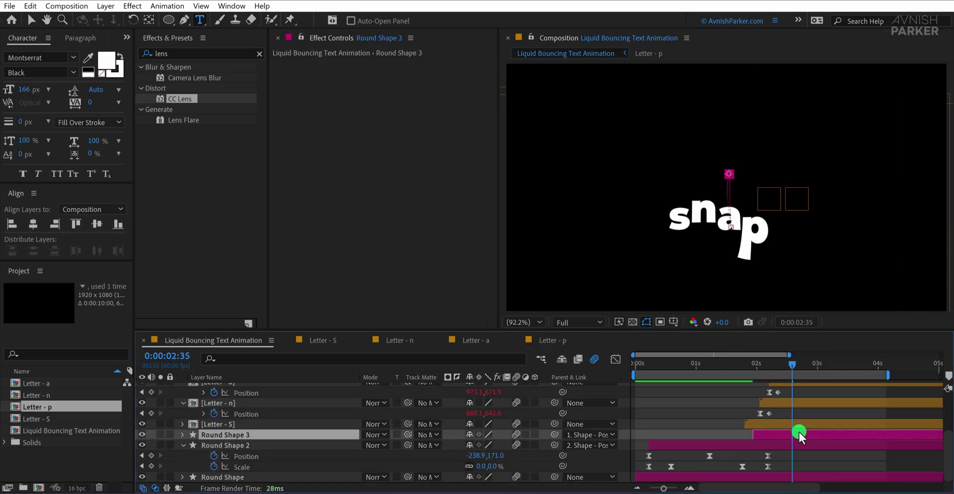
pyautogui.click(730, 228)
pyautogui.click(732, 191)
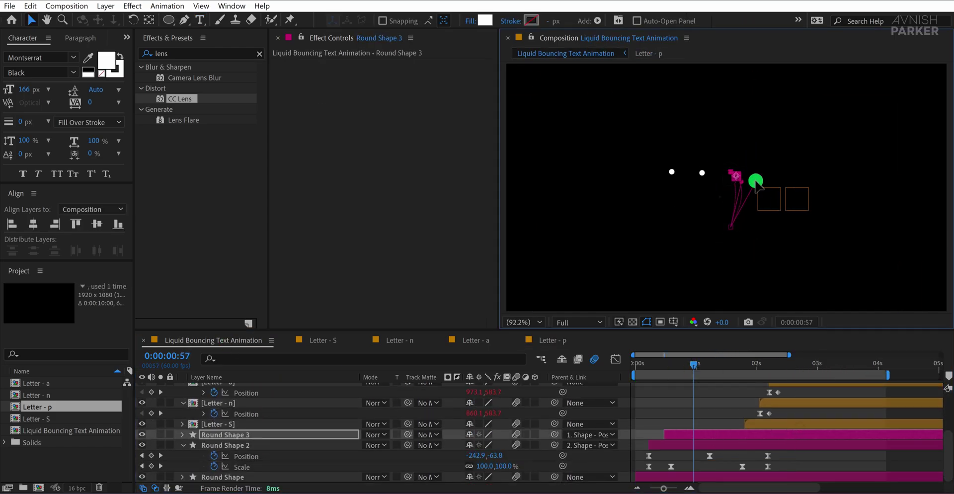
pyautogui.click(771, 370)
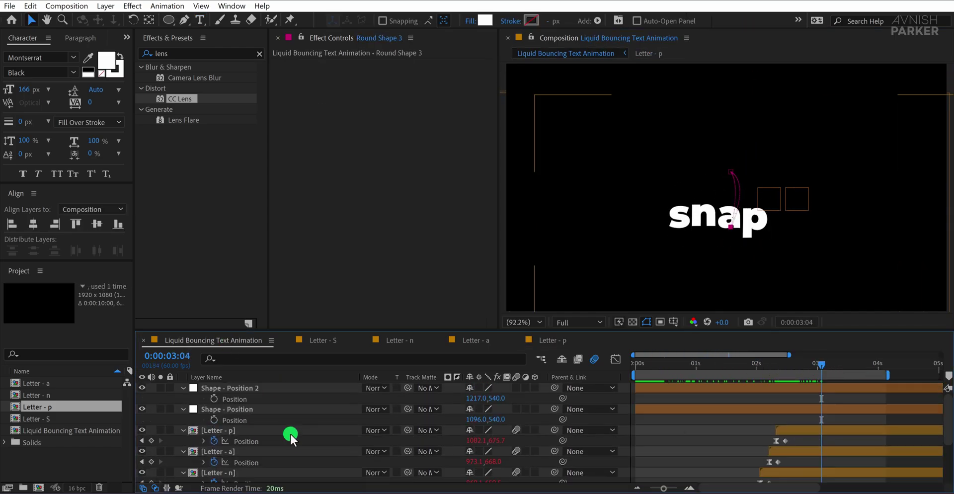
pyautogui.click(473, 392)
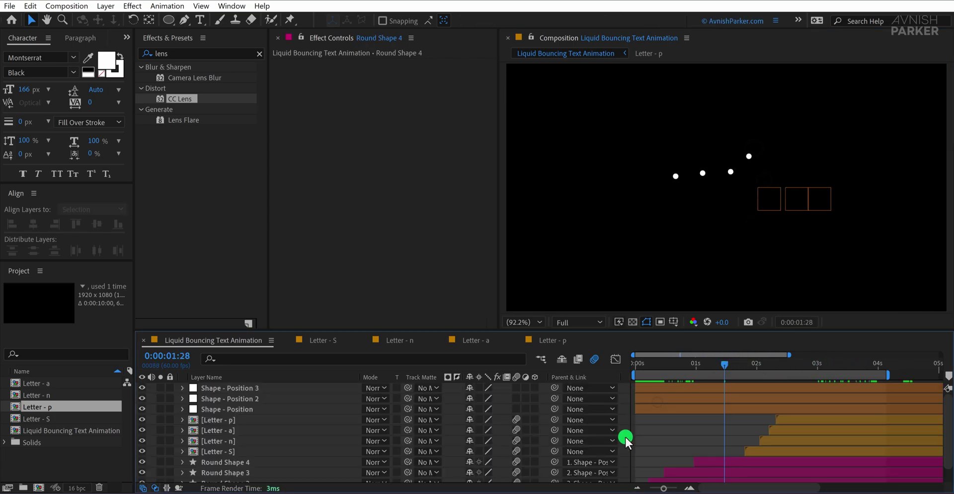
pyautogui.click(774, 370)
pyautogui.click(783, 399)
pyautogui.press('p')
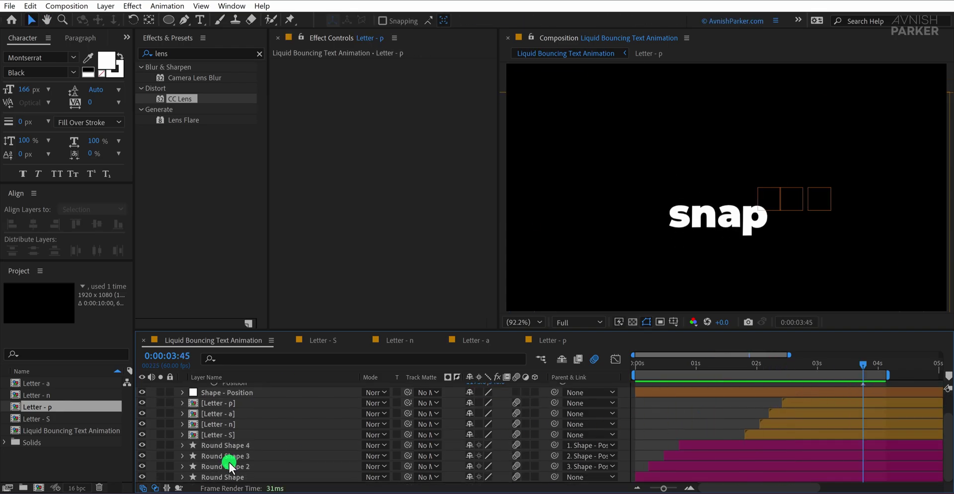
pyautogui.click(223, 477)
pyautogui.scroll(3, 243, 422)
# Step: Select every layer in the main comp and pre-compose them into a precomp named 'Animation'
pyautogui.hotkey('ctrl', 'a')
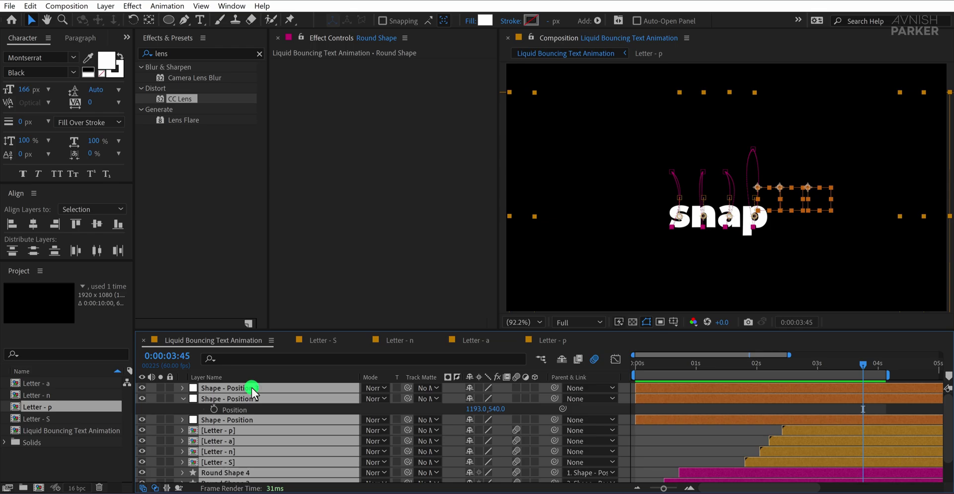
pyautogui.rightClick(252, 387)
pyautogui.click(329, 306)
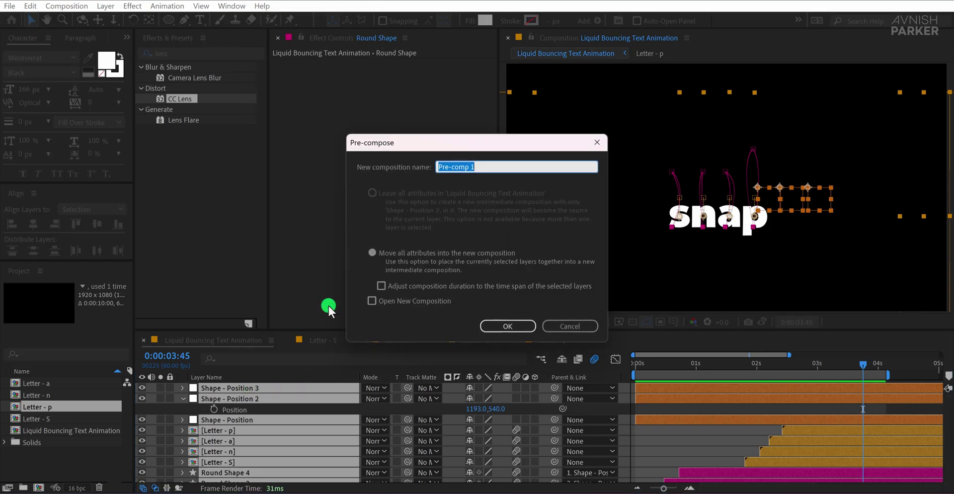
pyautogui.write('Animation')
pyautogui.press('Return')
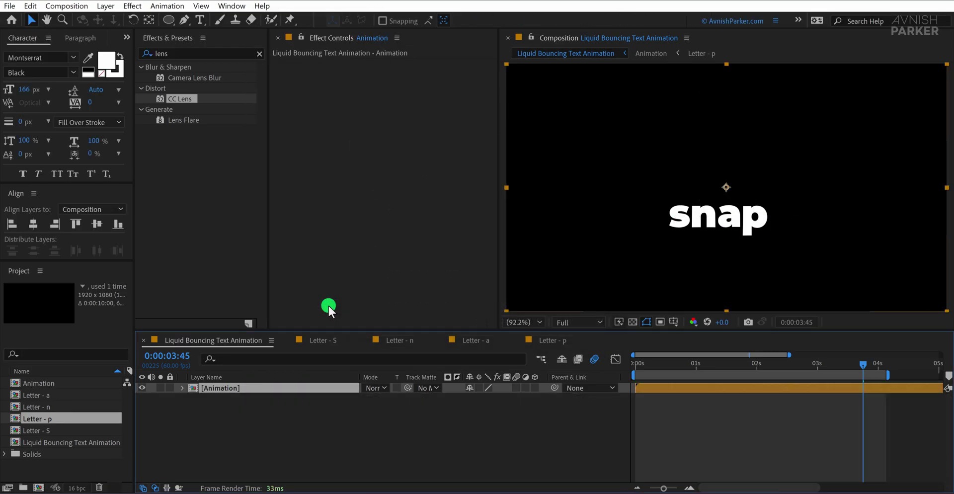